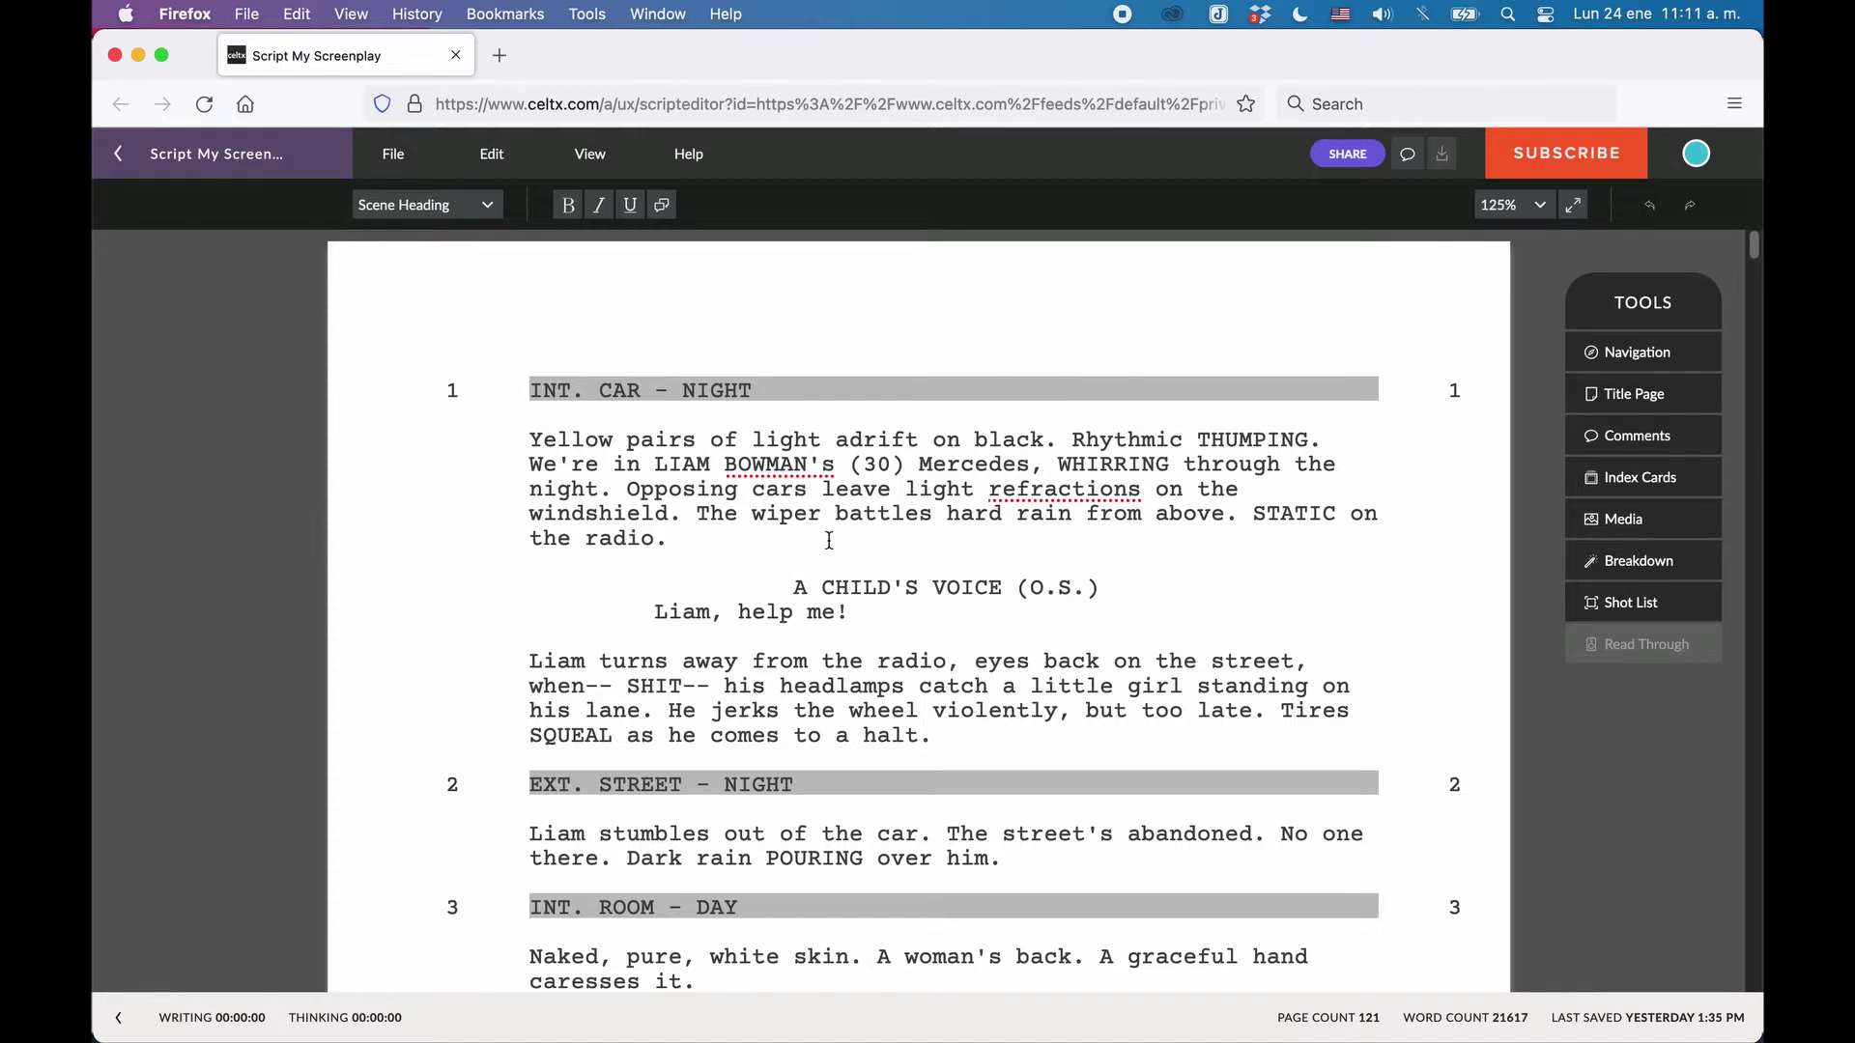
Bring up the screenplay's version history from the File menu.
left_click(394, 162)
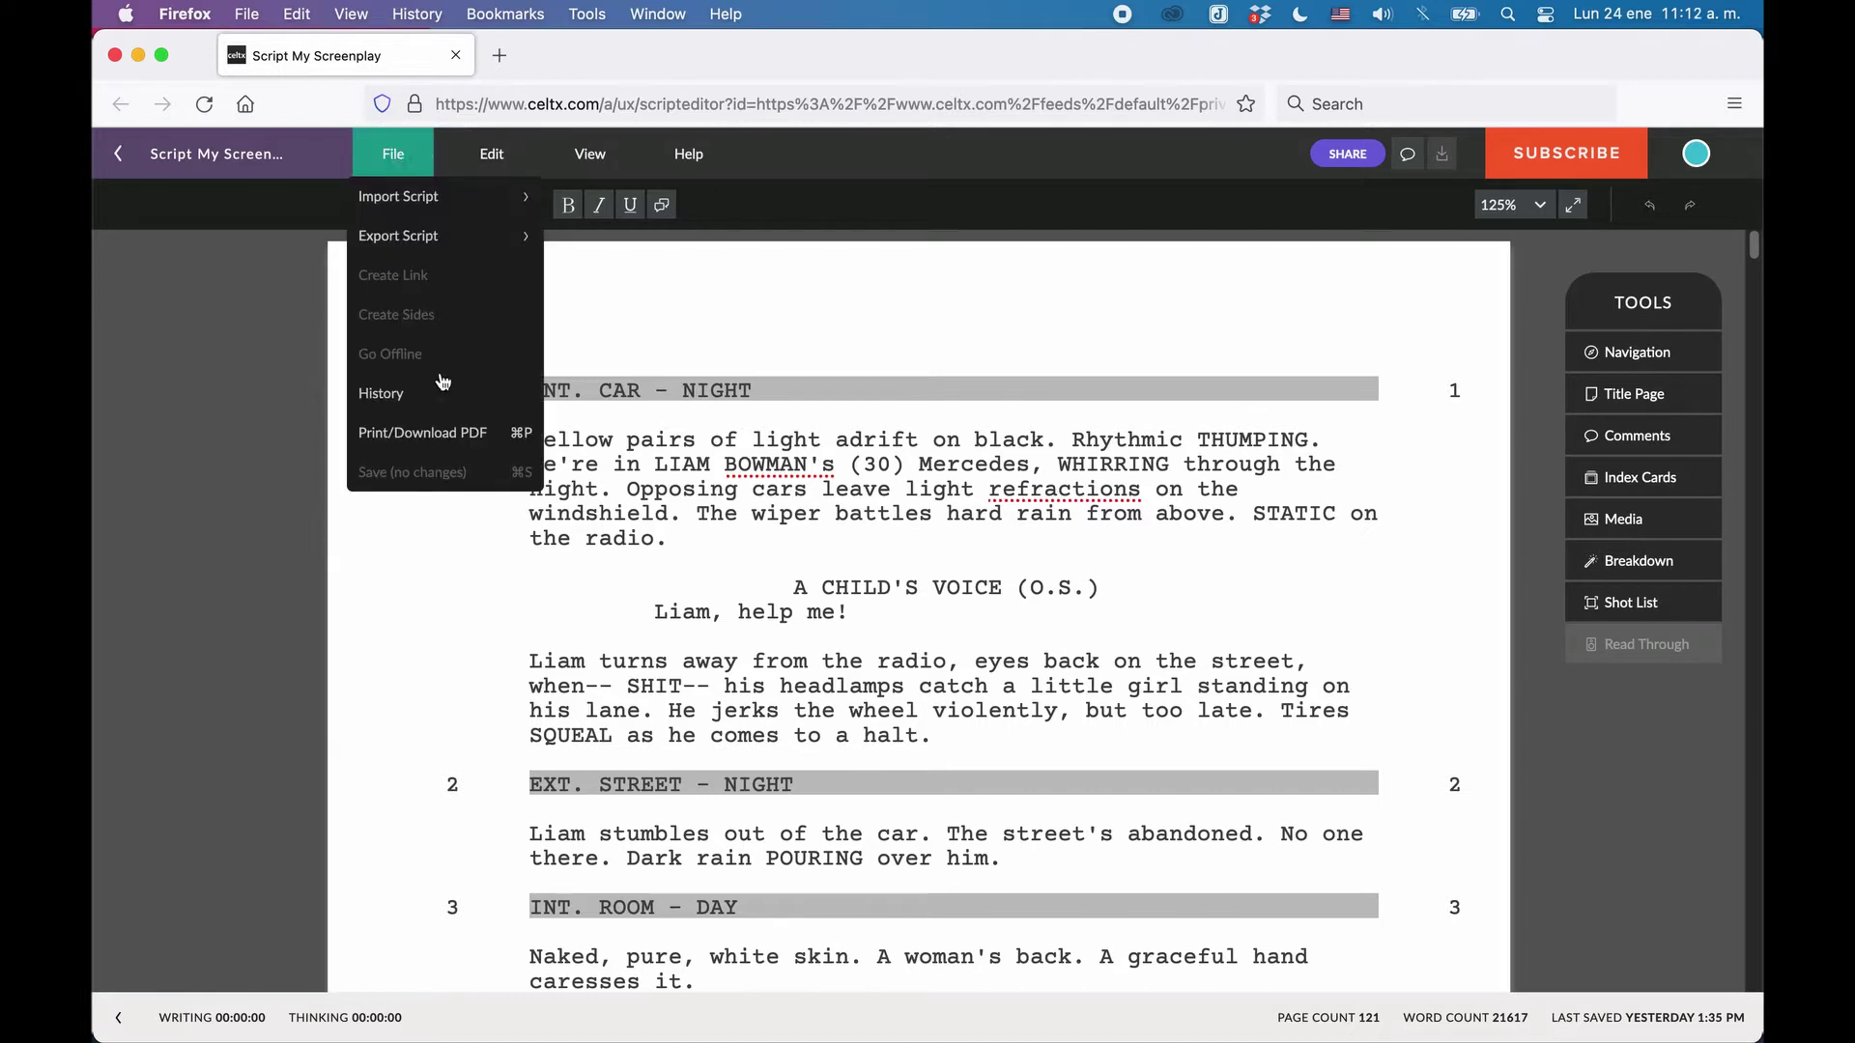
left_click(426, 403)
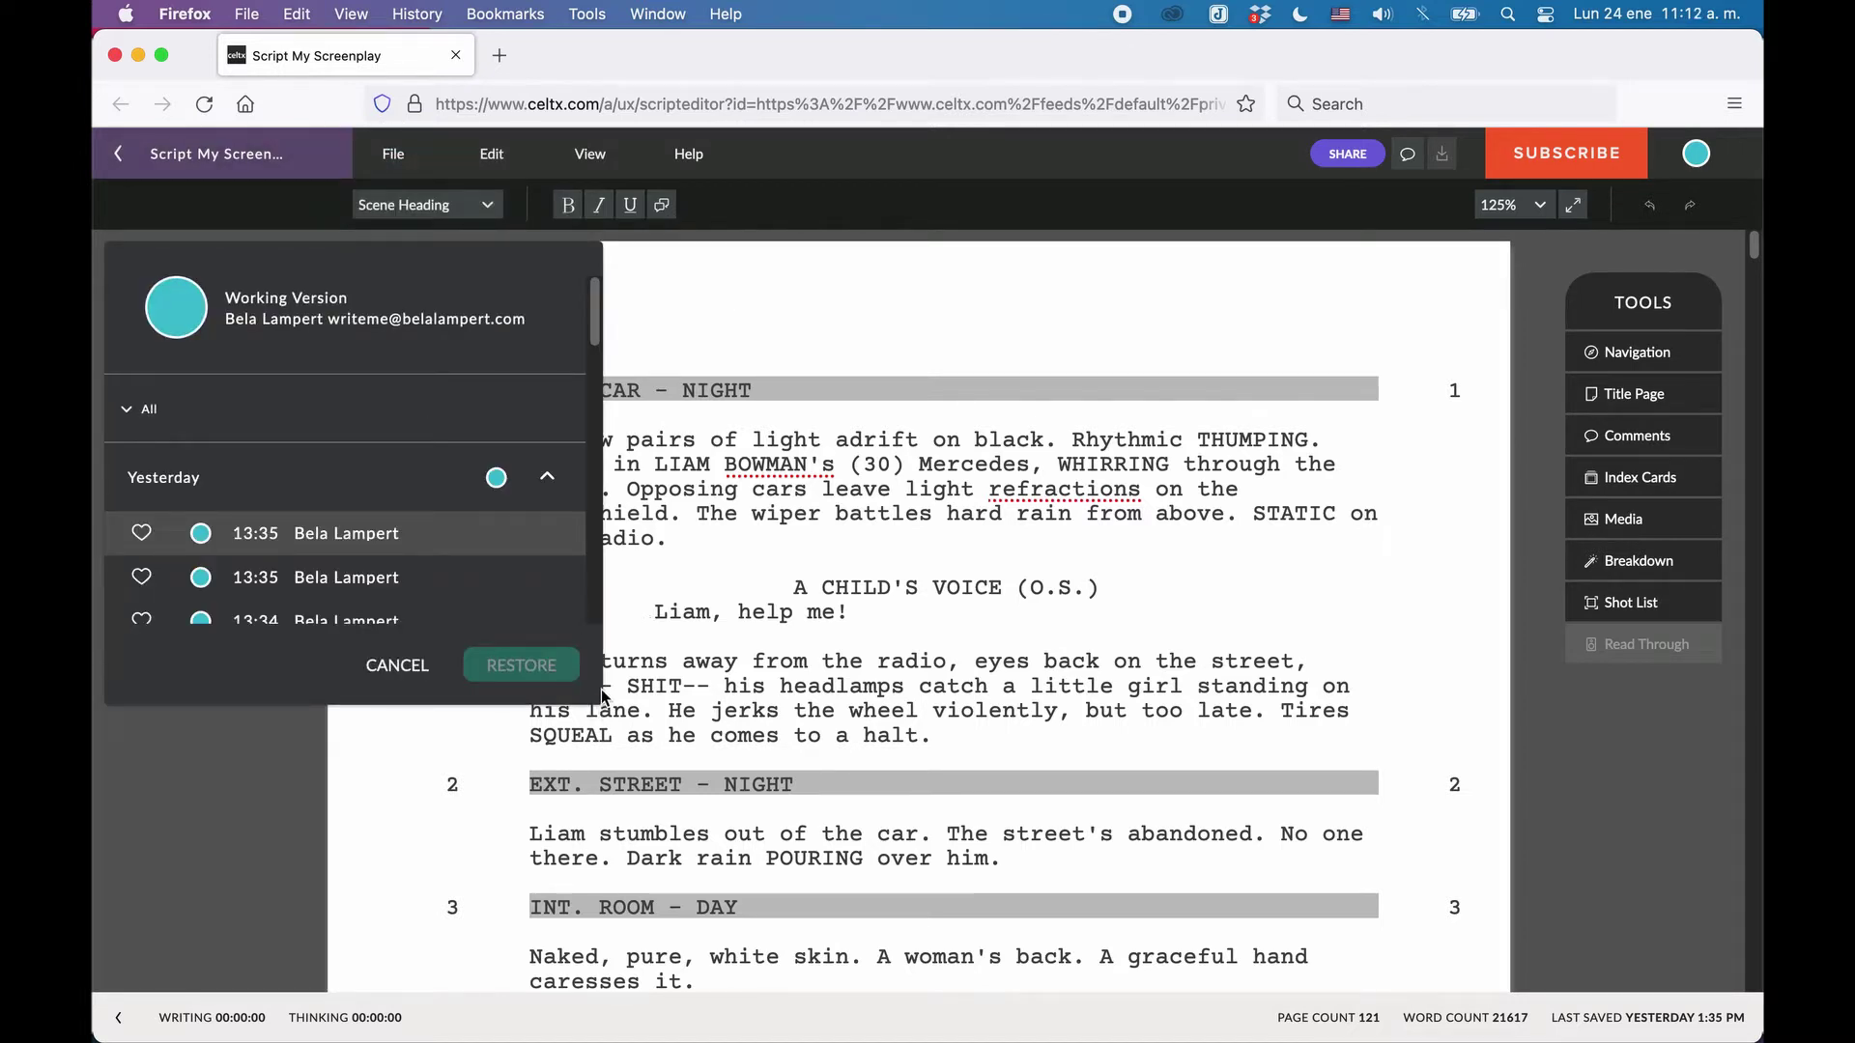
left_click_drag(594, 323, 602, 530)
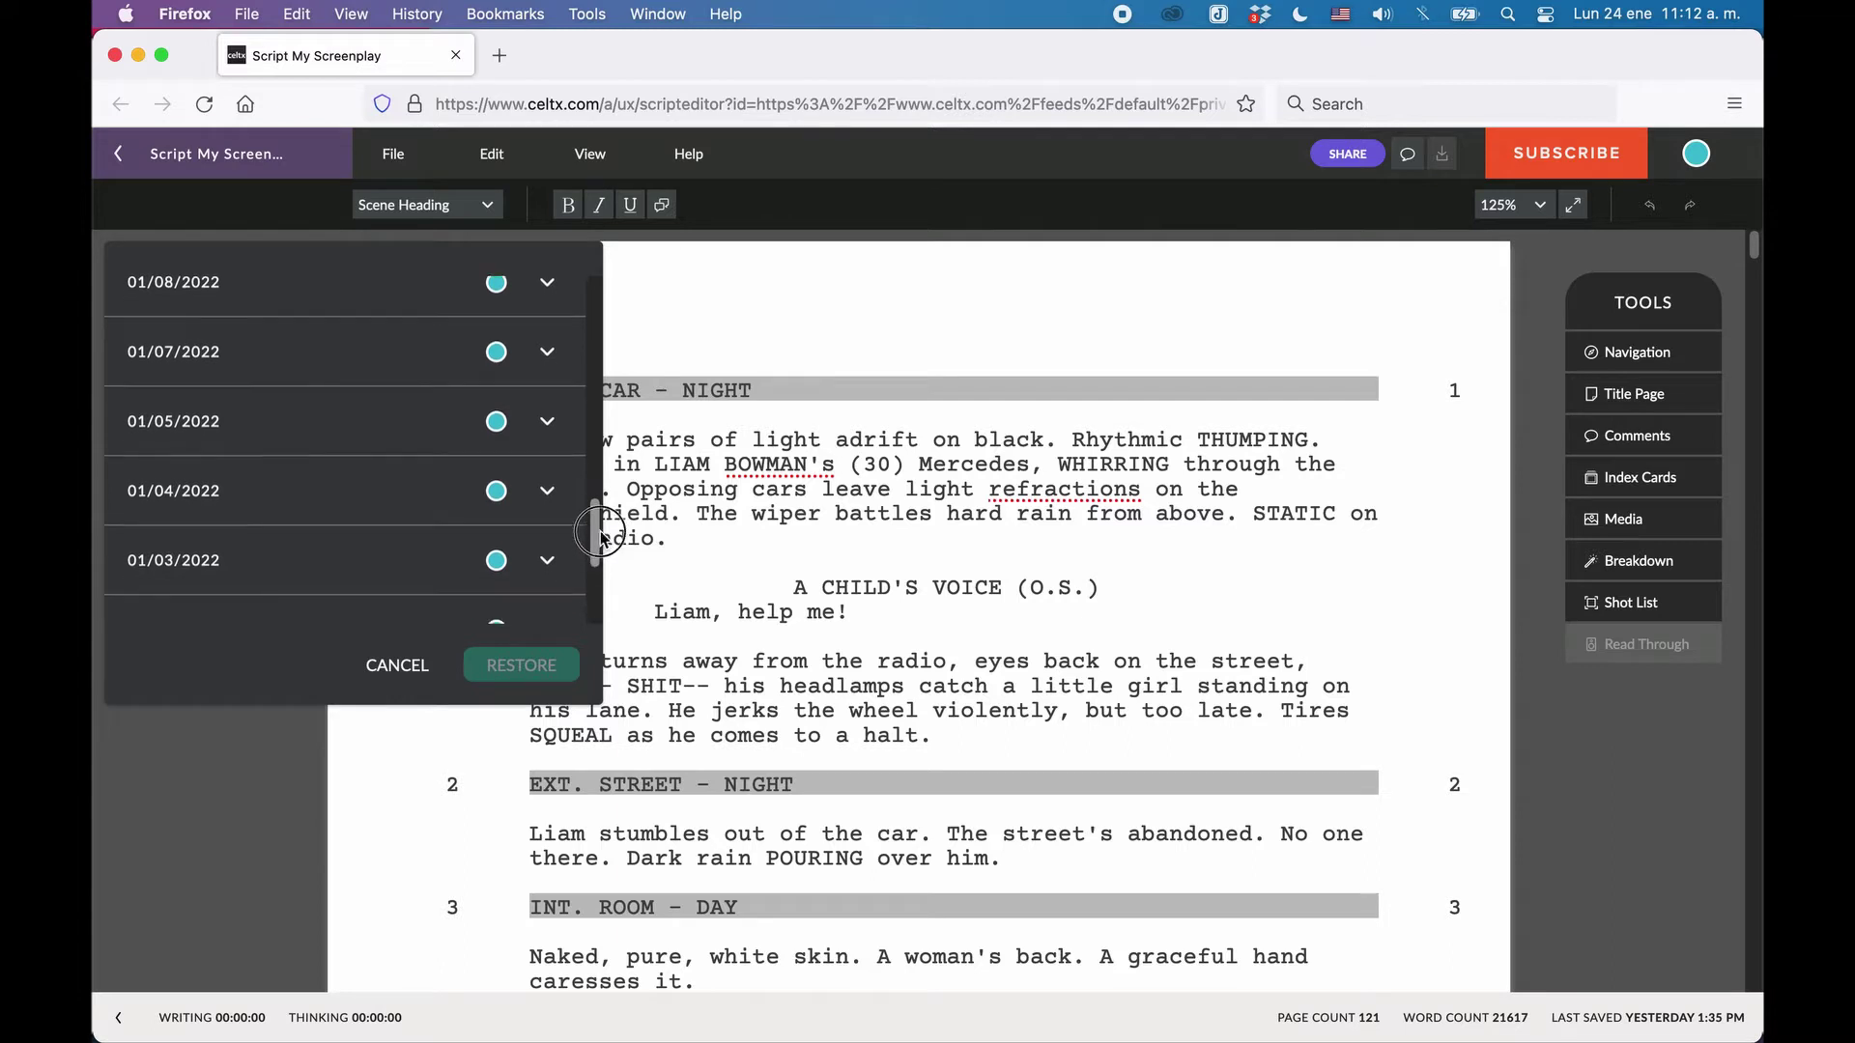
left_click_drag(602, 530, 586, 299)
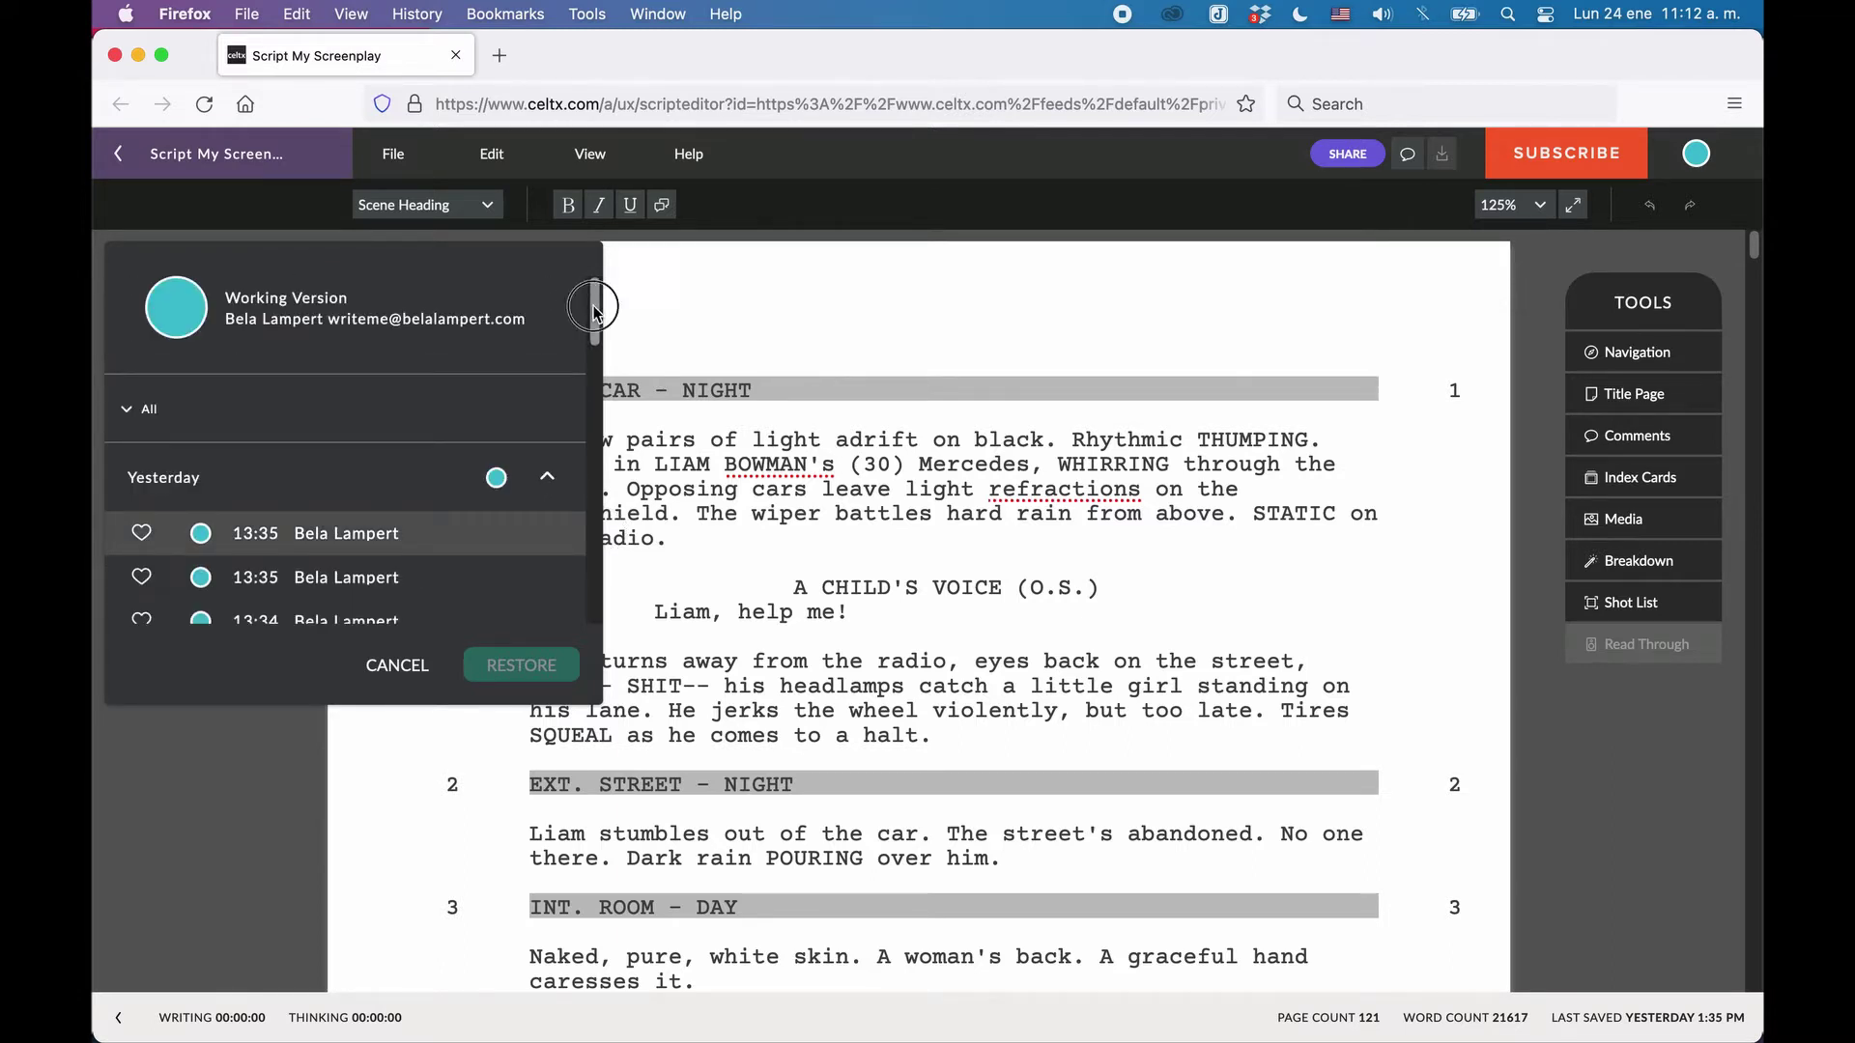
left_click_drag(595, 310, 594, 383)
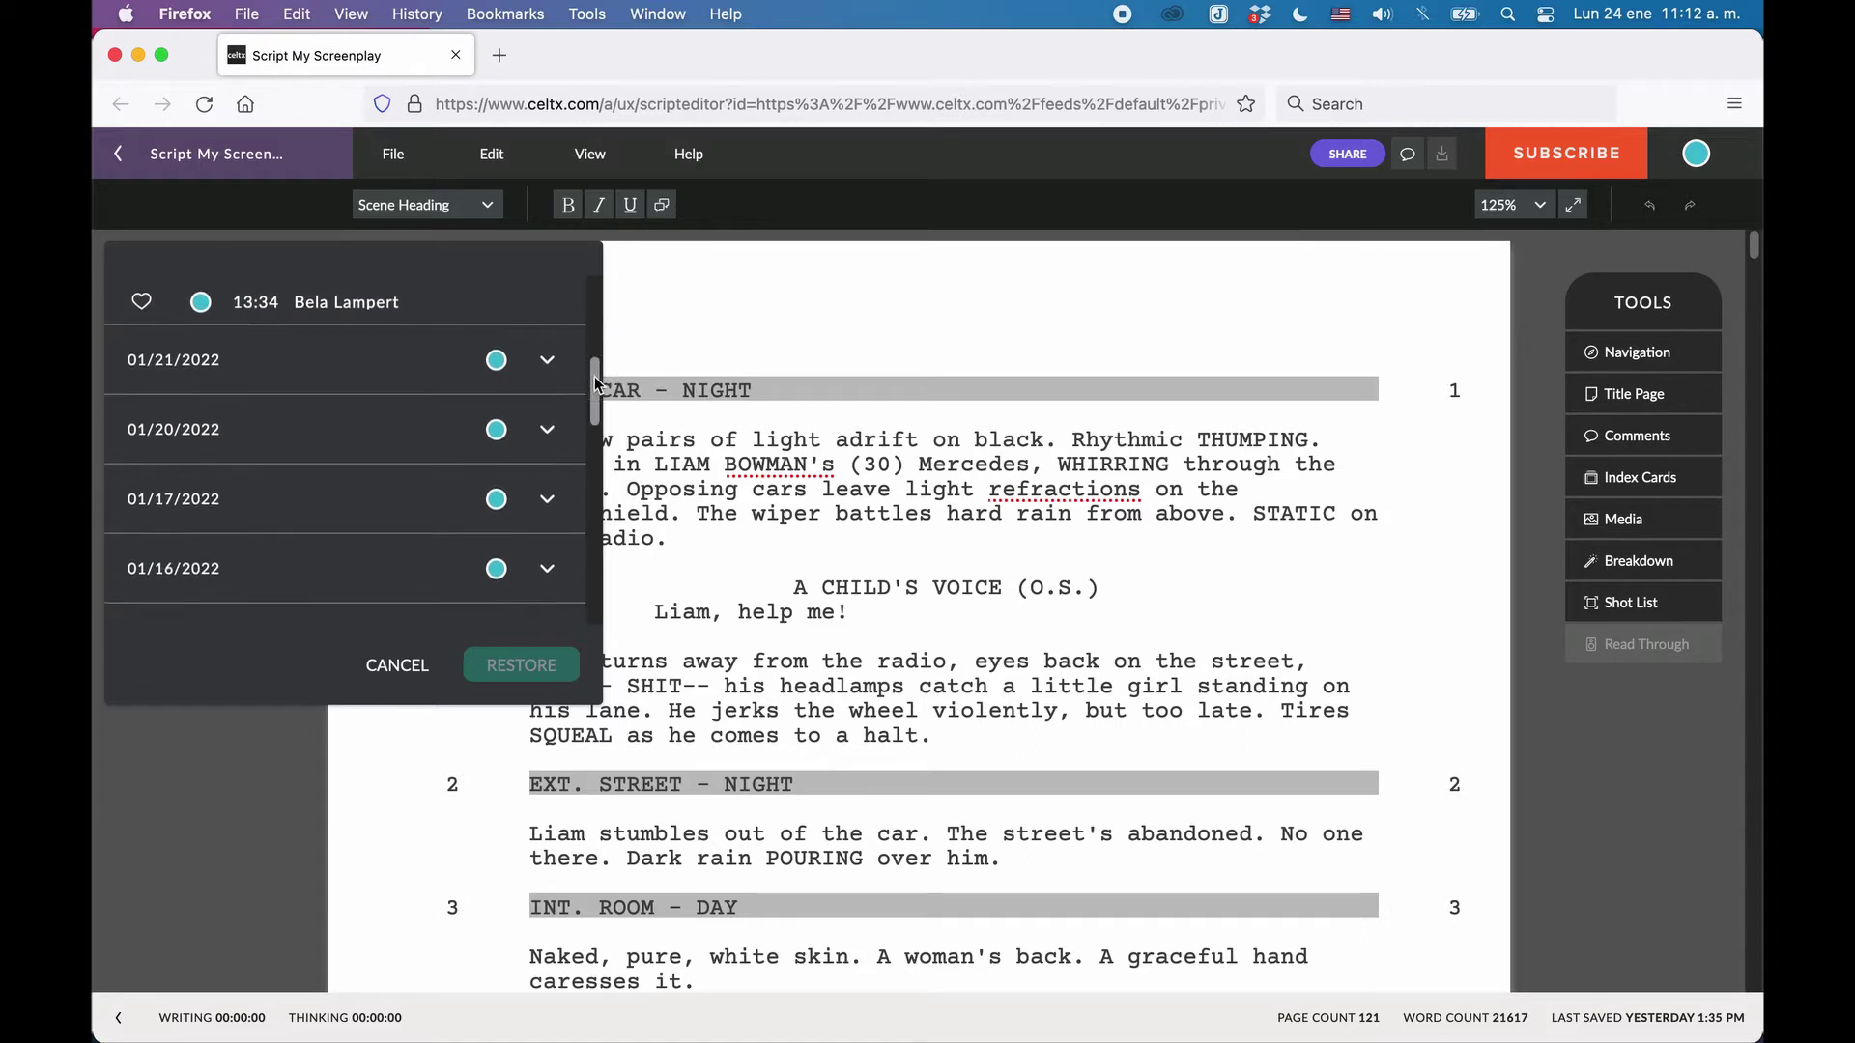
Expand and collapse the 01/21/2022, 01/20/2022 and 01/17/2022 date groups to browse older versions.
left_click(548, 359)
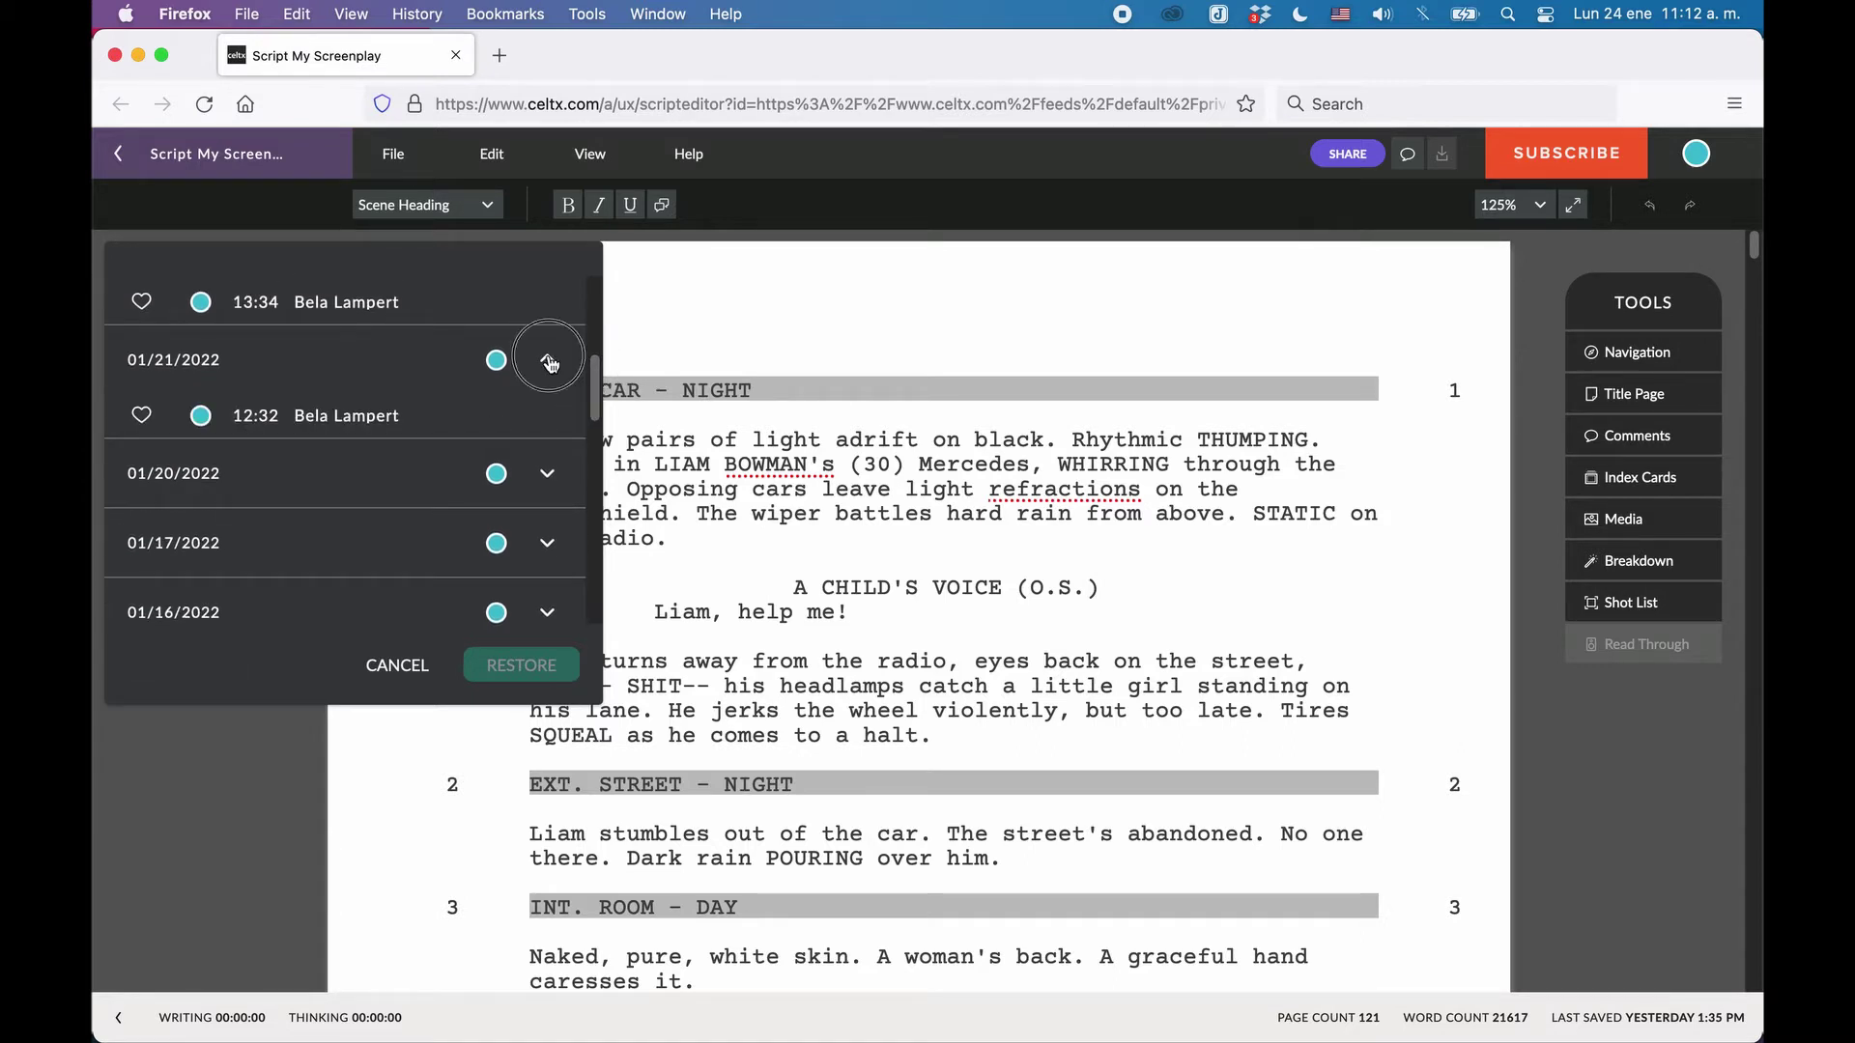
left_click(548, 359)
left_click(551, 429)
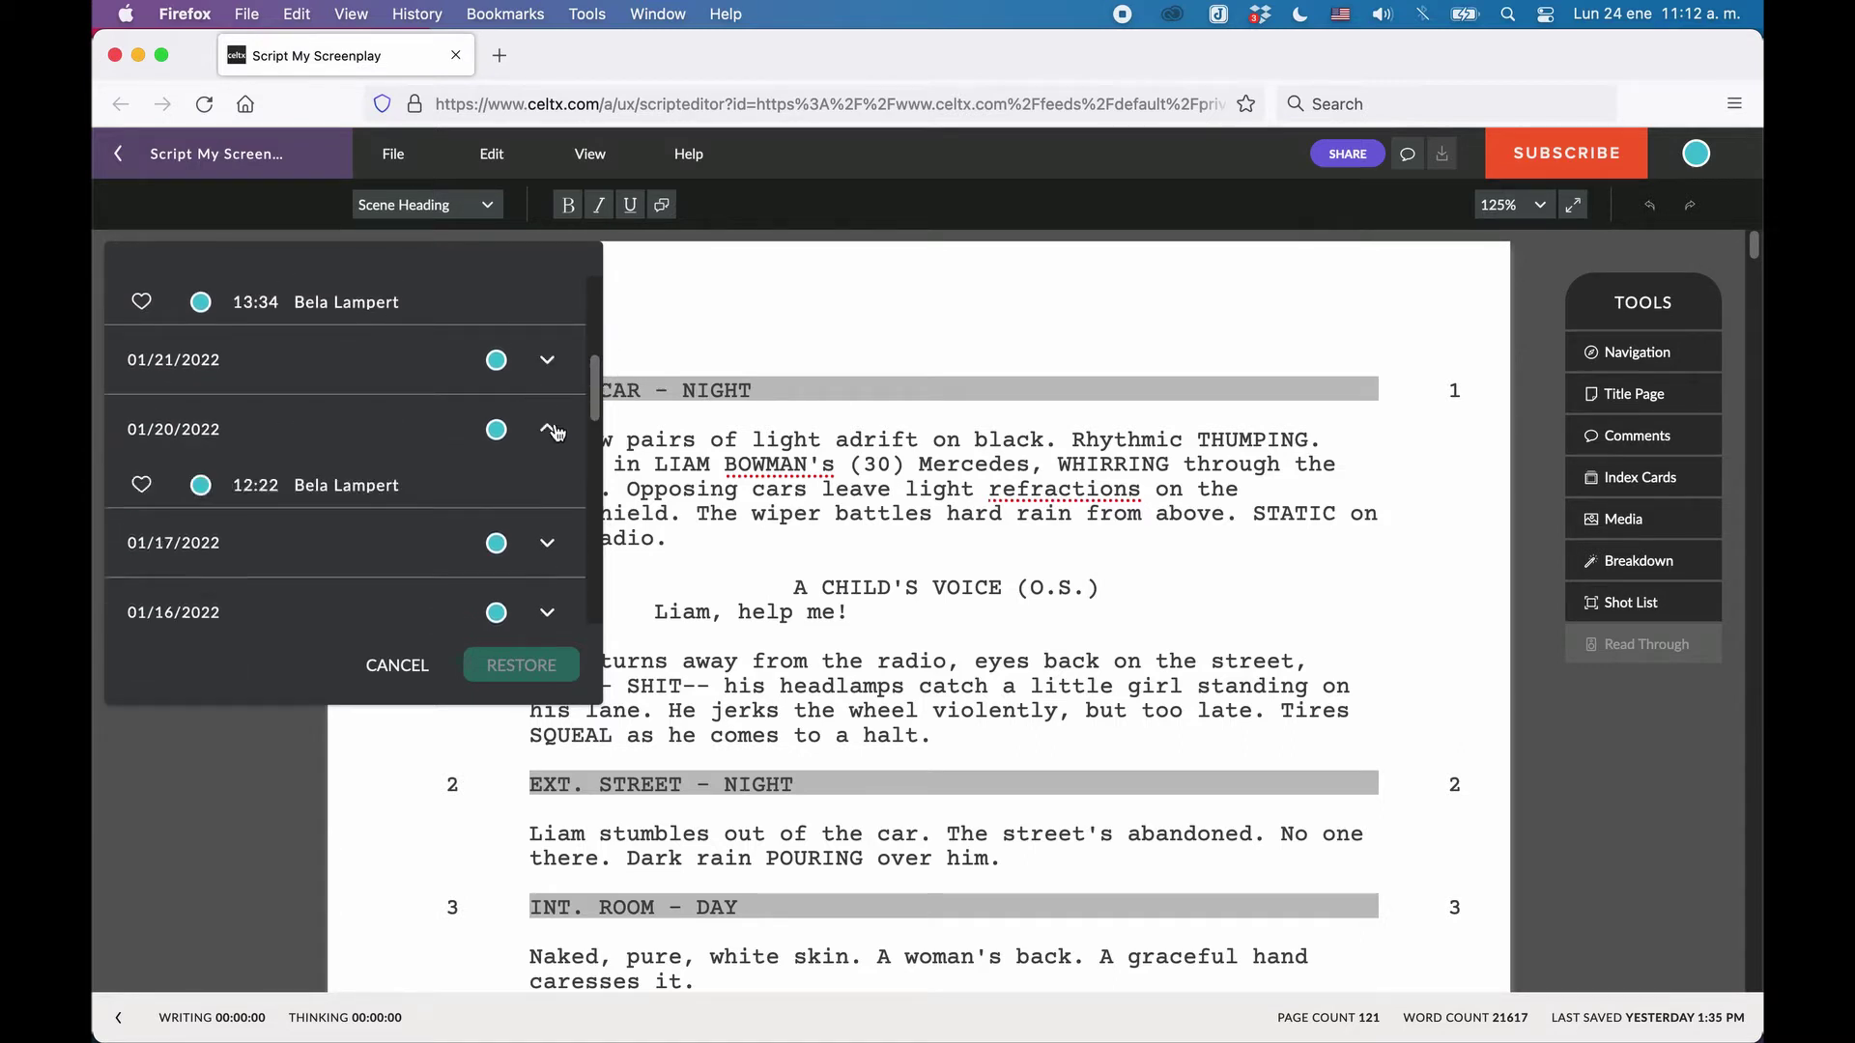
left_click(551, 431)
left_click(548, 499)
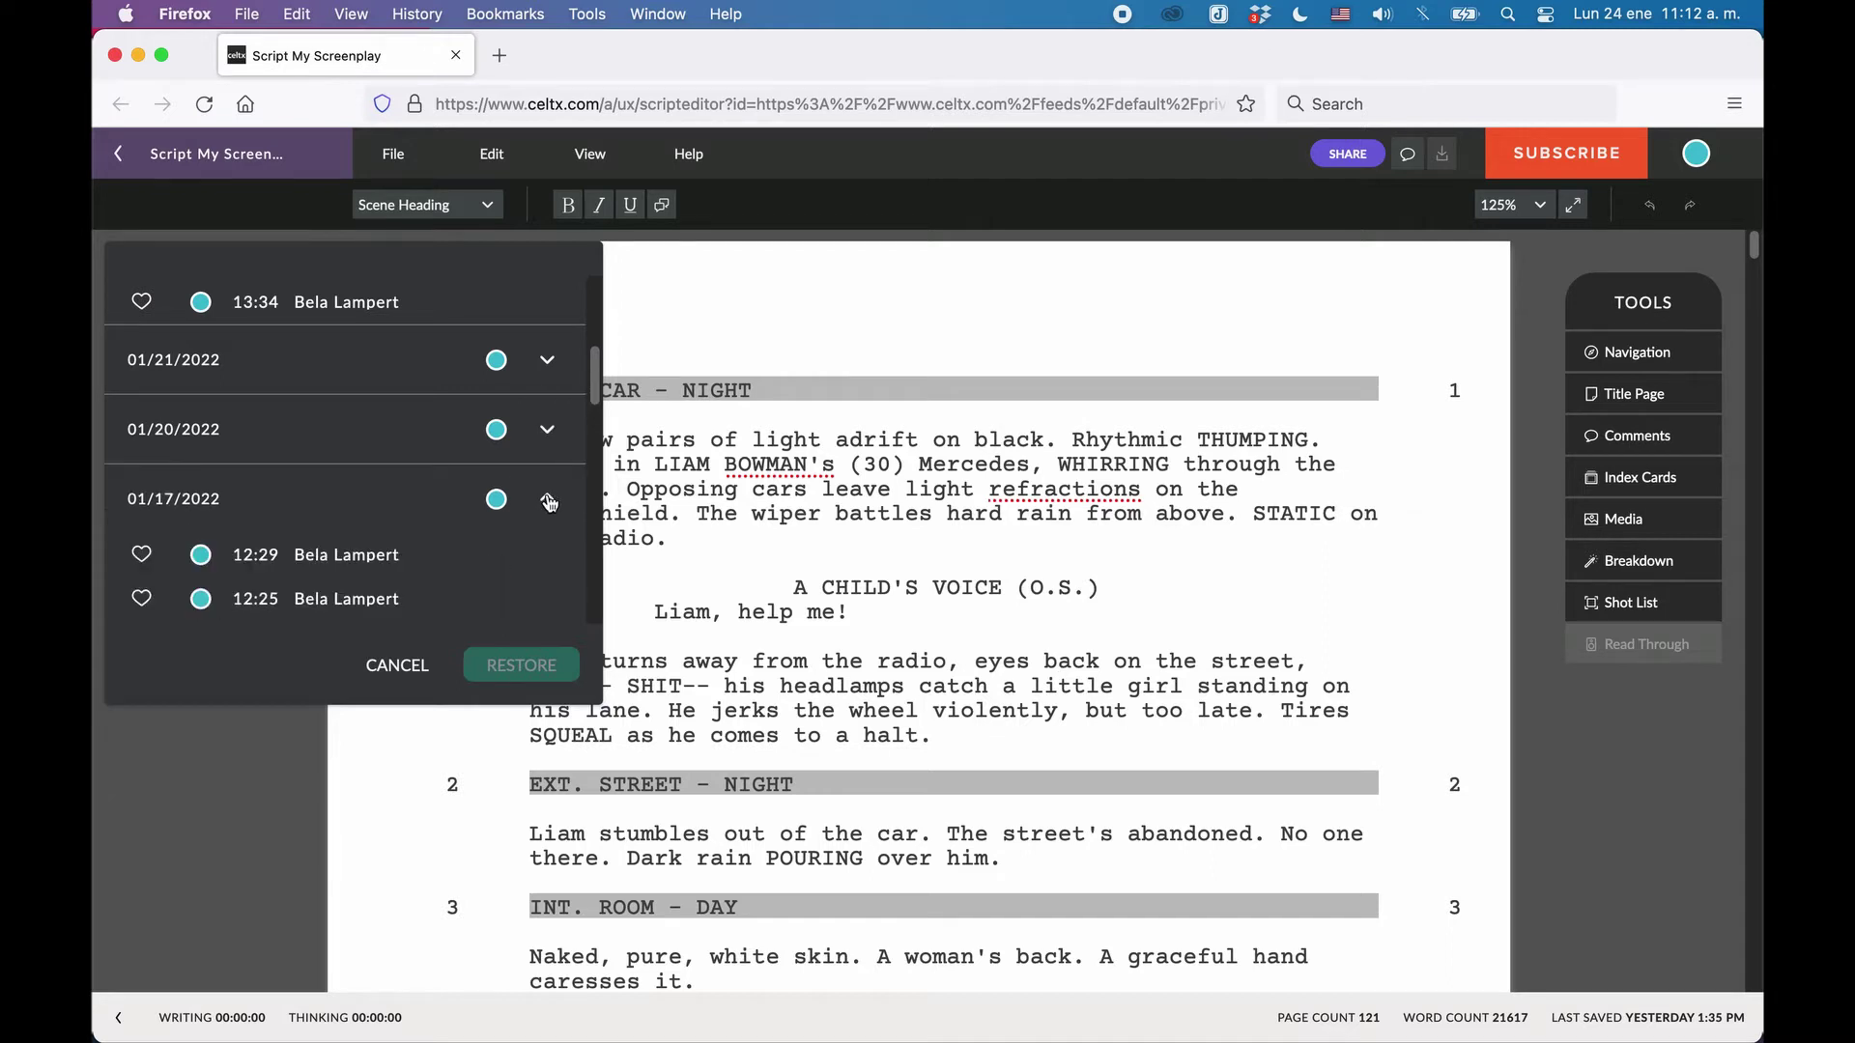
left_click(548, 500)
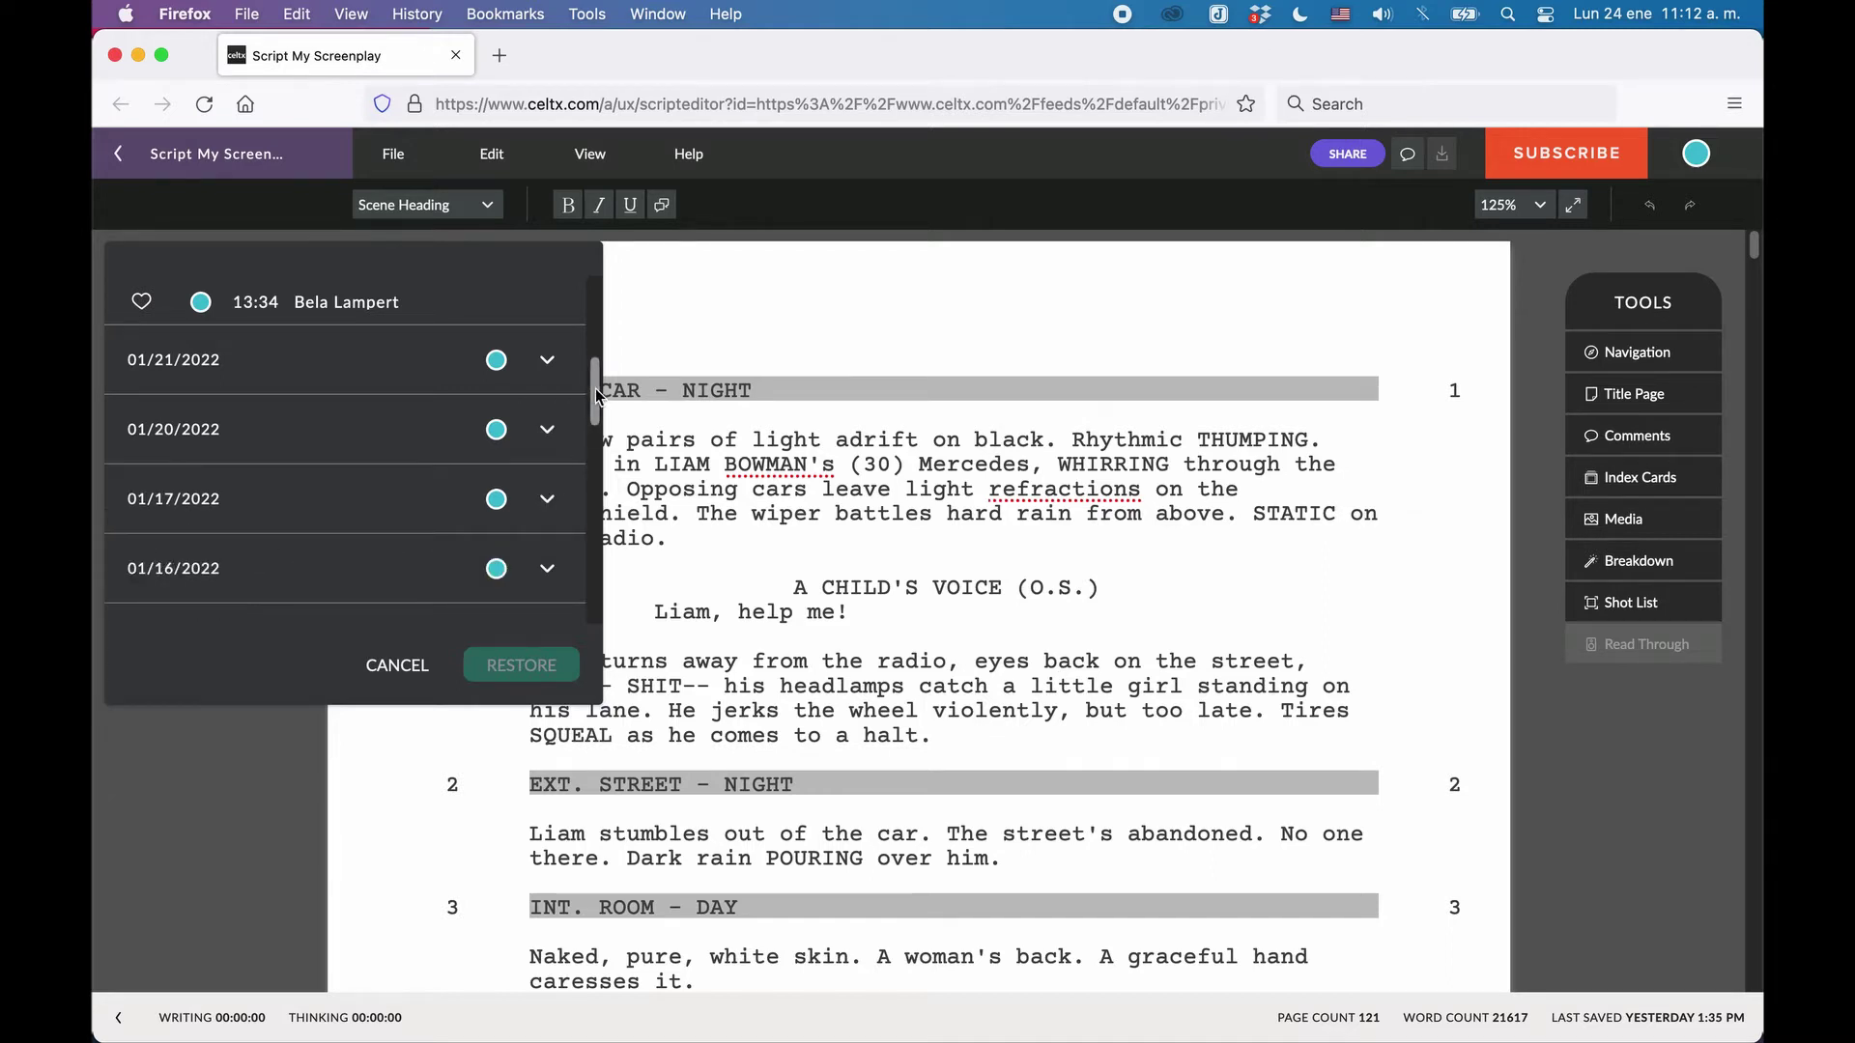
left_click_drag(595, 391, 595, 331)
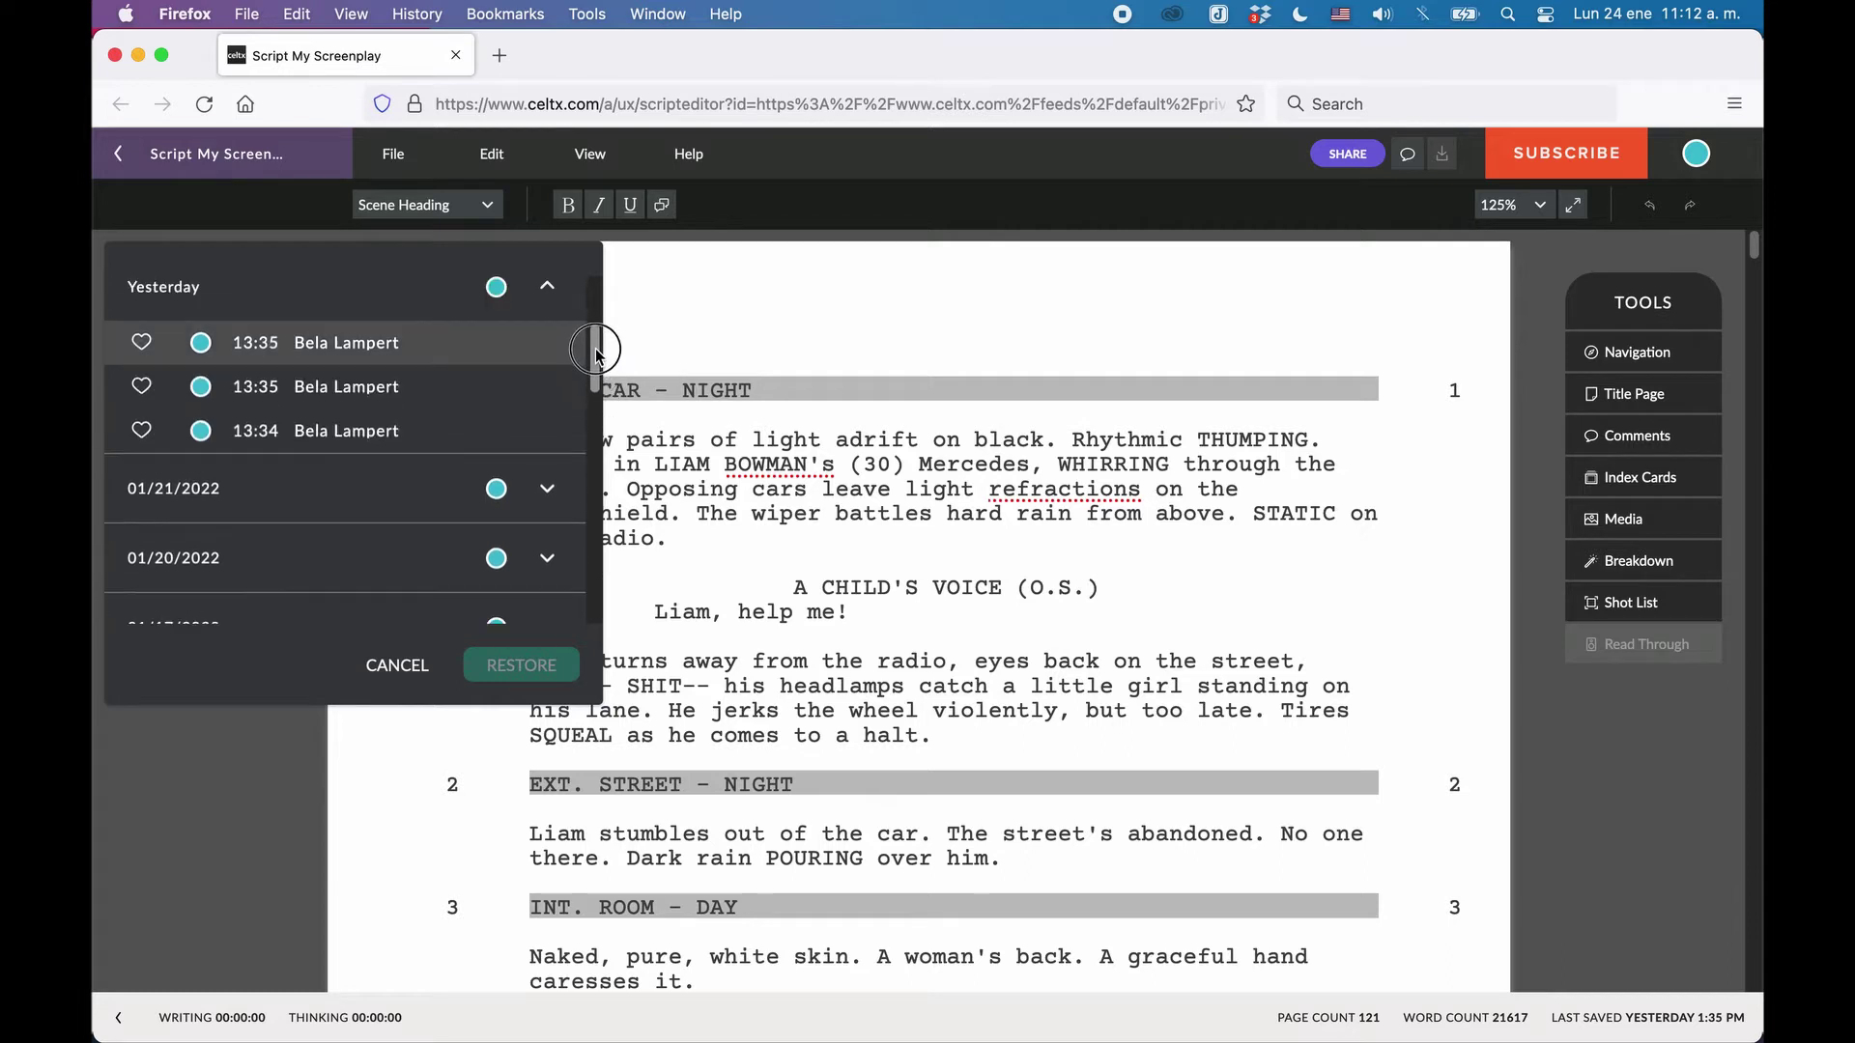
scroll(594, 330, "up", 1)
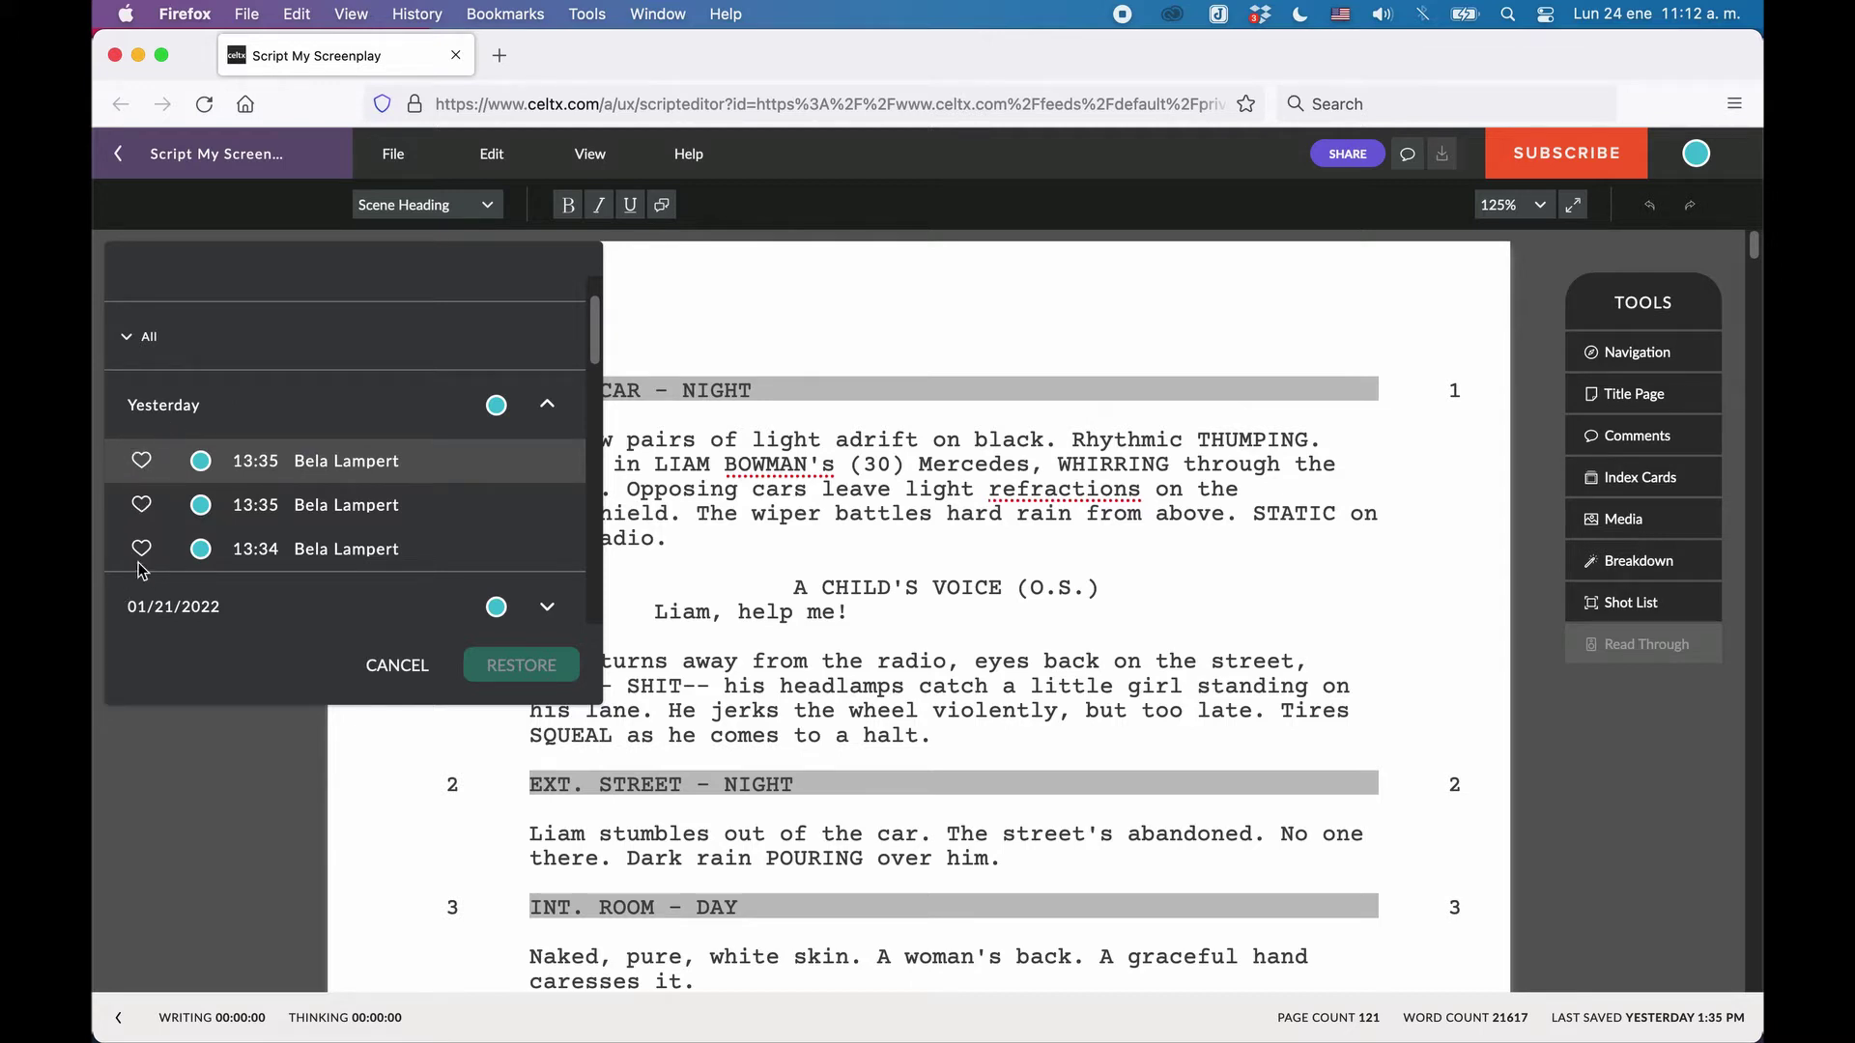
left_click(142, 462)
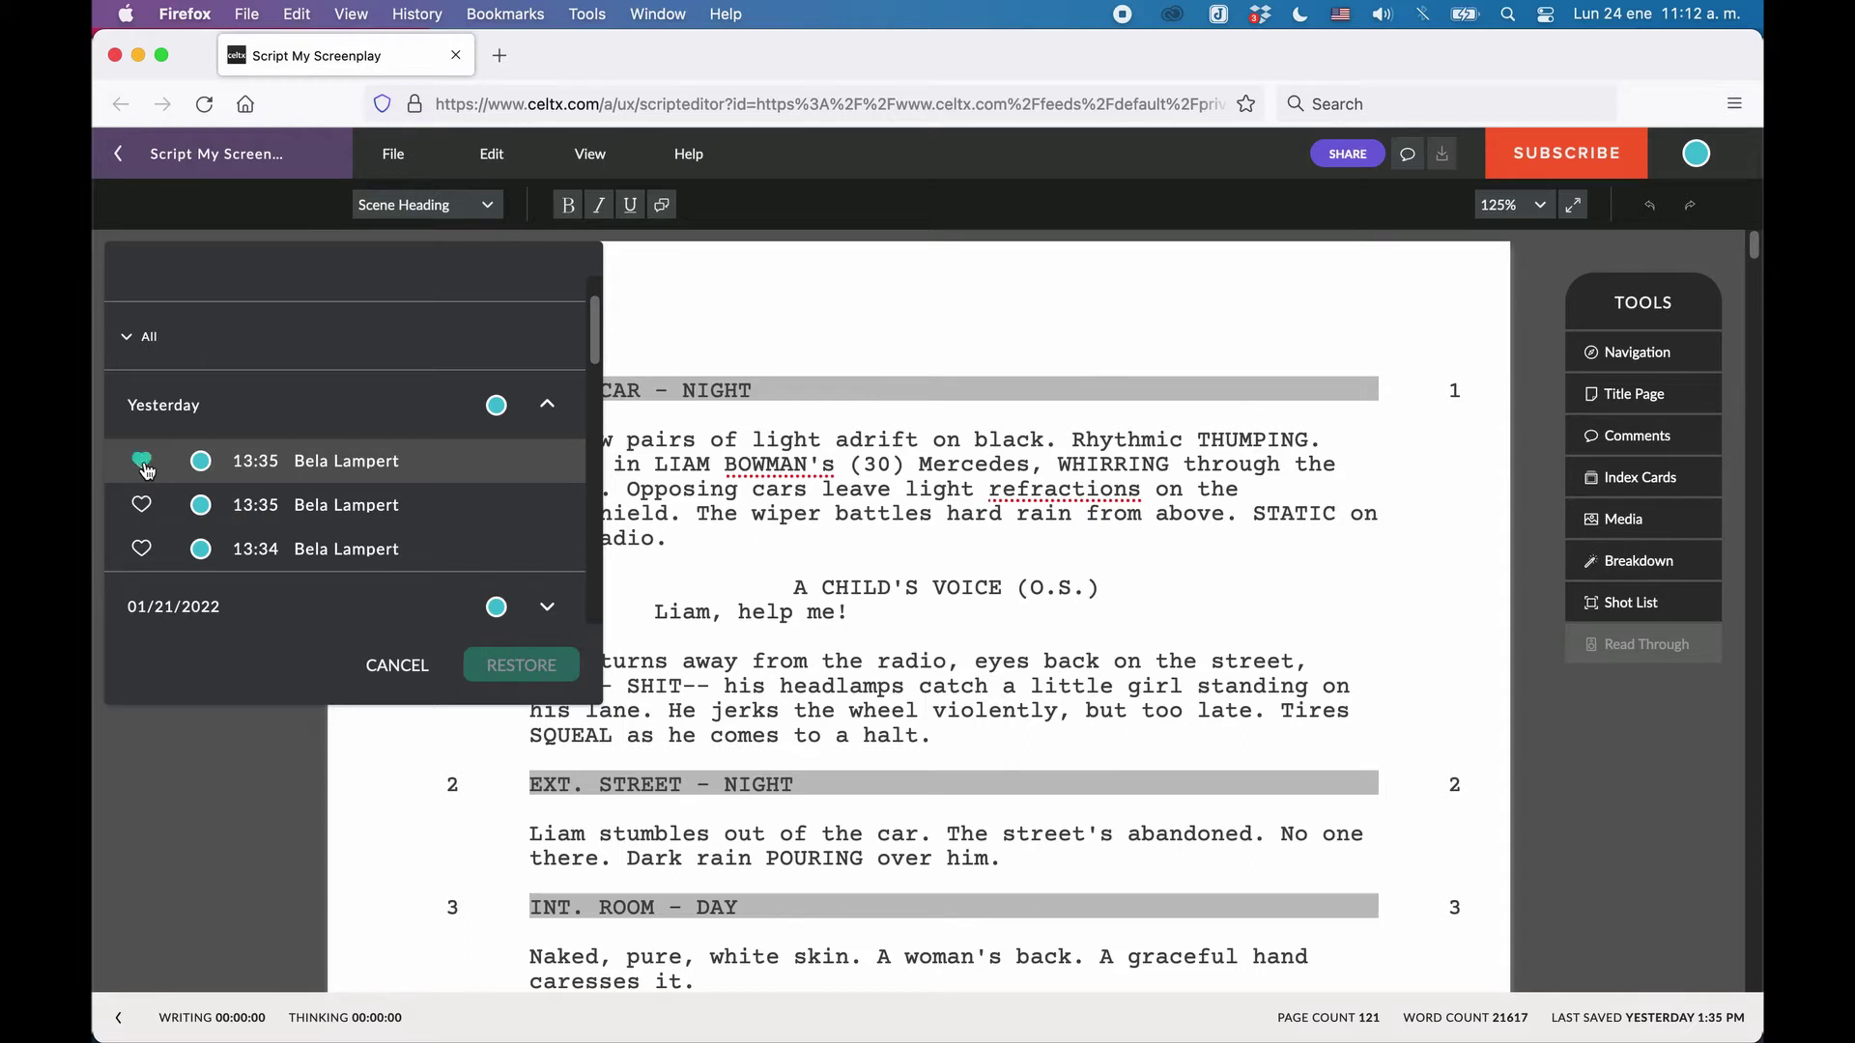
left_click(135, 336)
left_click(182, 424)
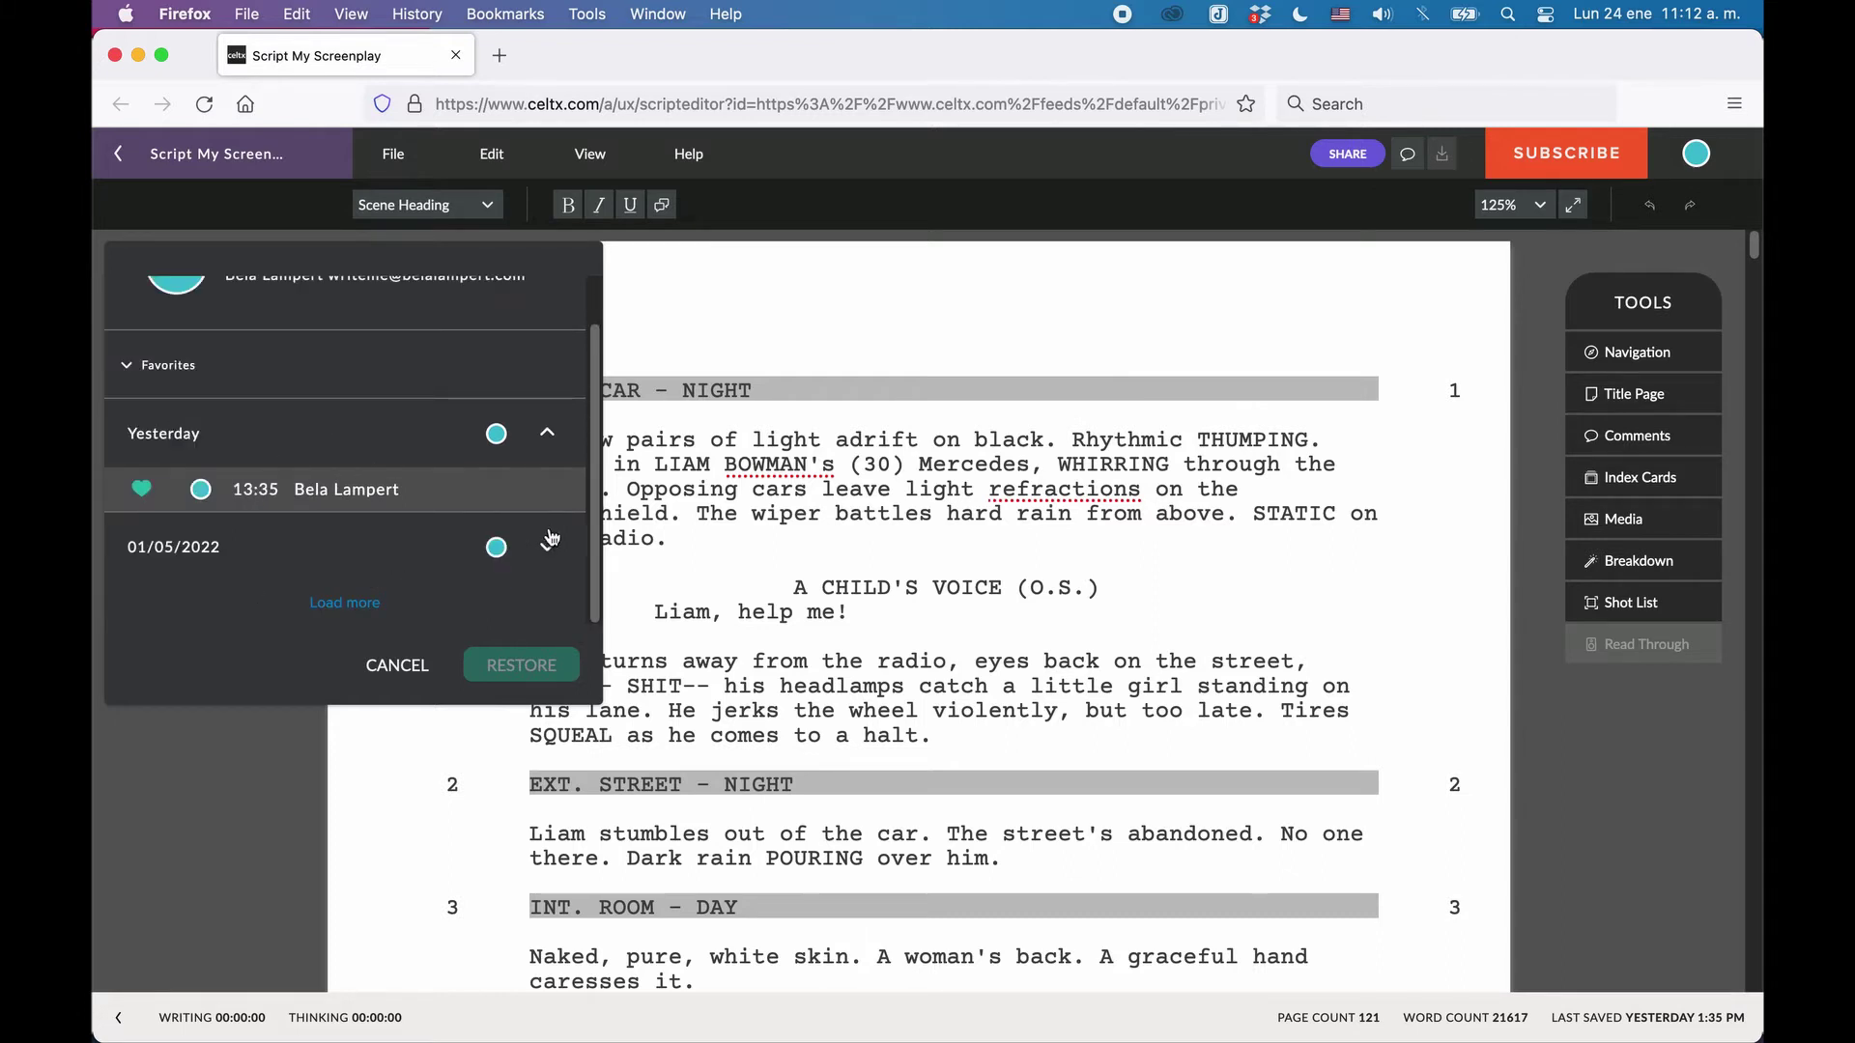
left_click(152, 369)
left_click(150, 404)
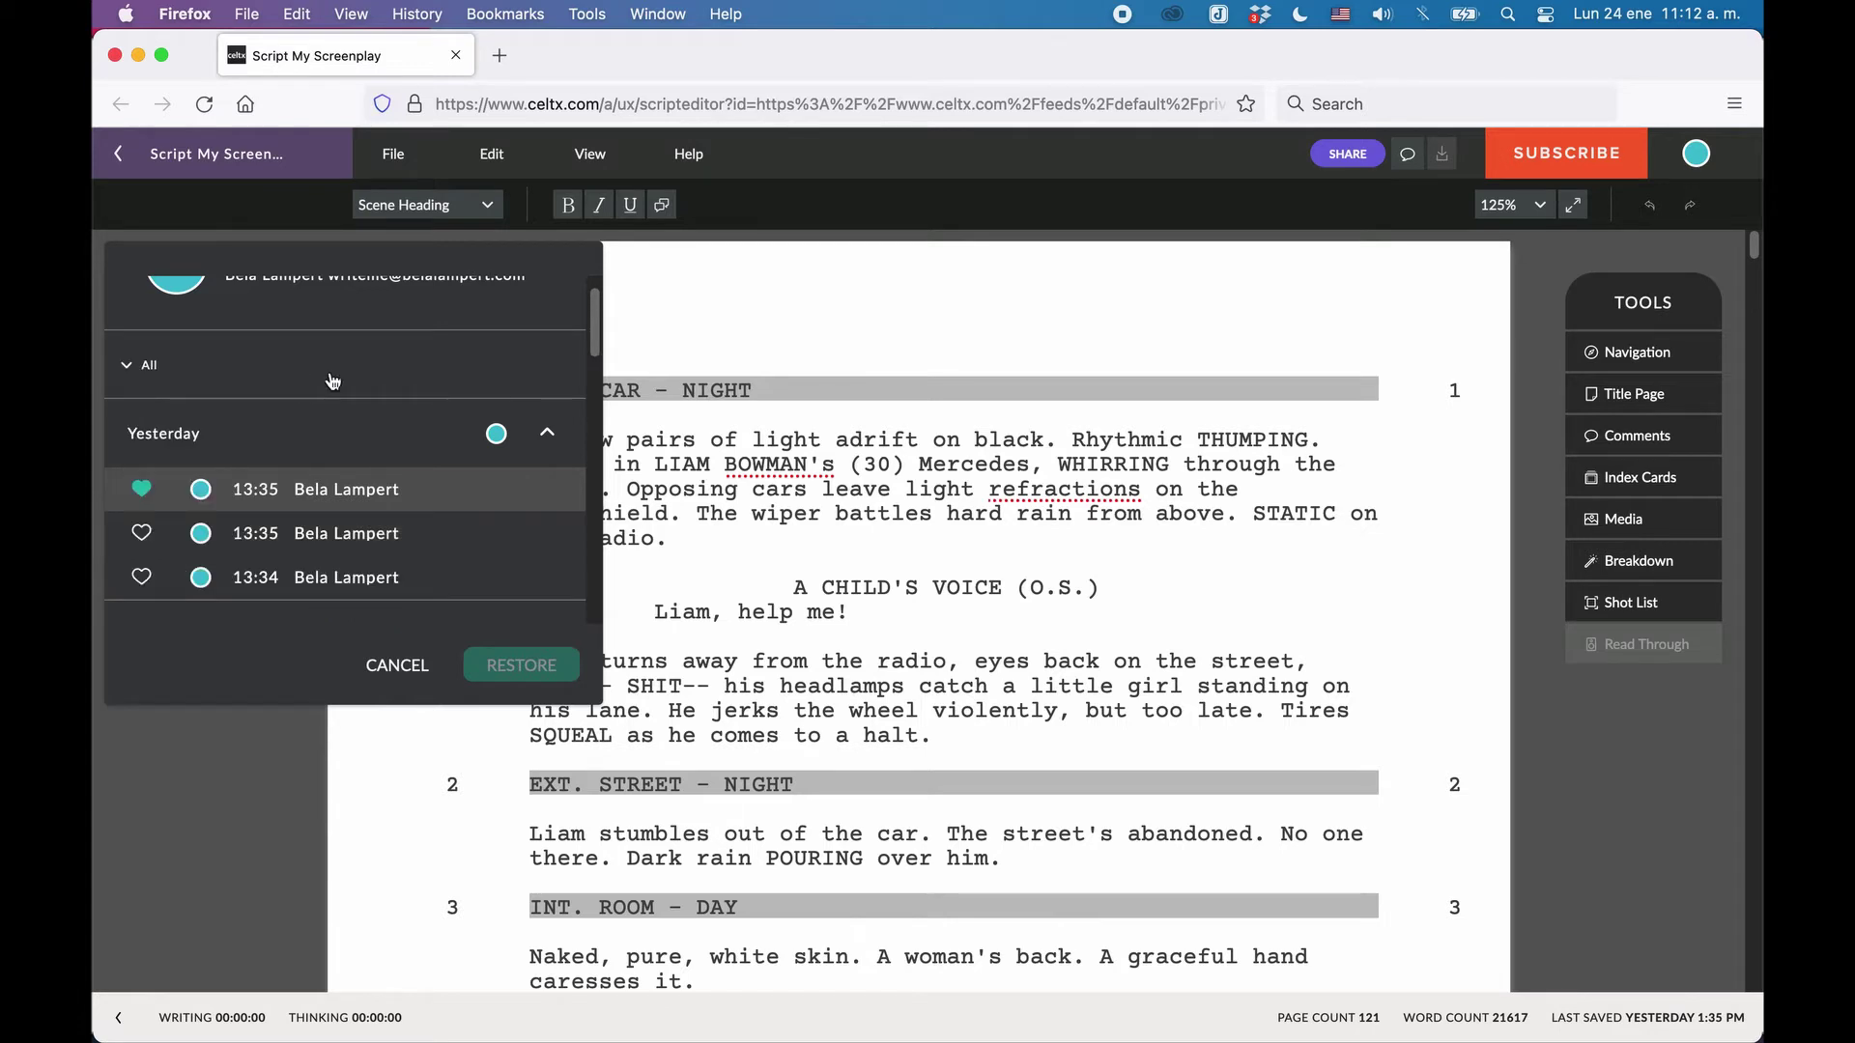
left_click(144, 493)
Name yesterday's 13:35 version '2nd Rewrite', re-editing and confirming the label.
left_click(253, 489)
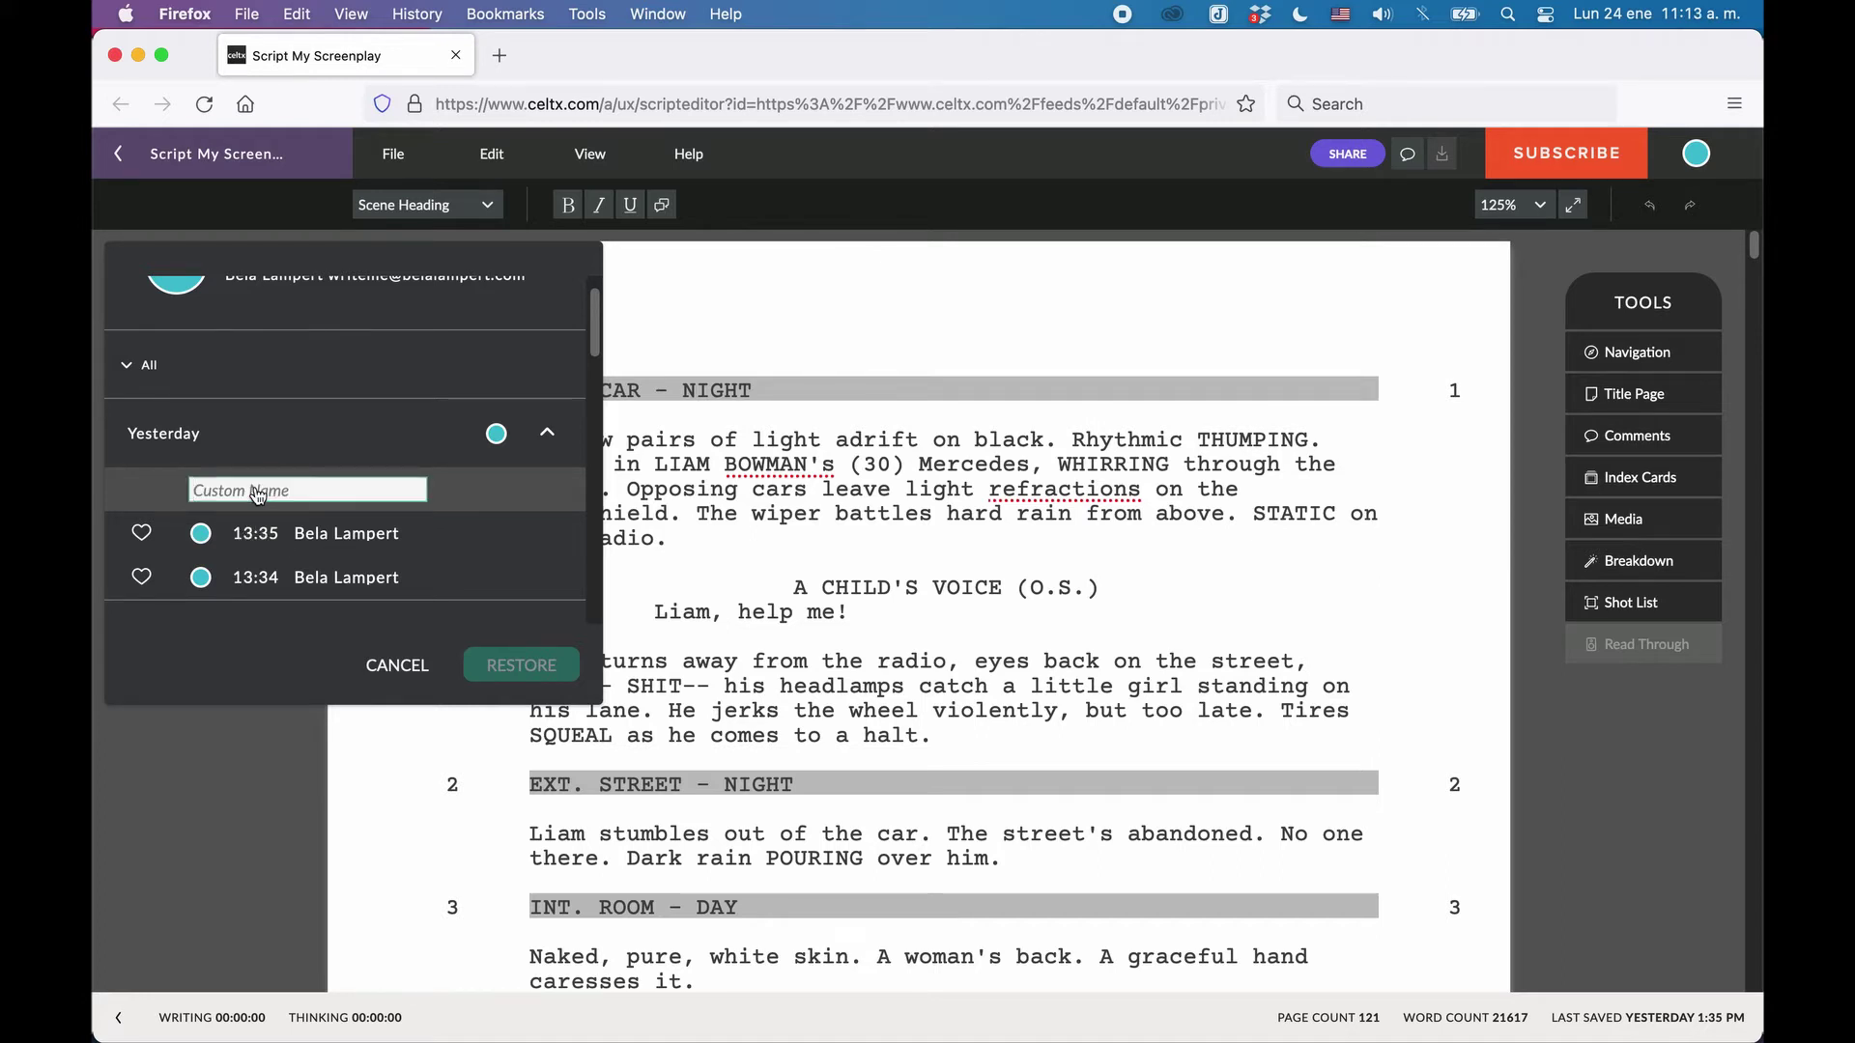
type("2nd Rewrite")
key("Return")
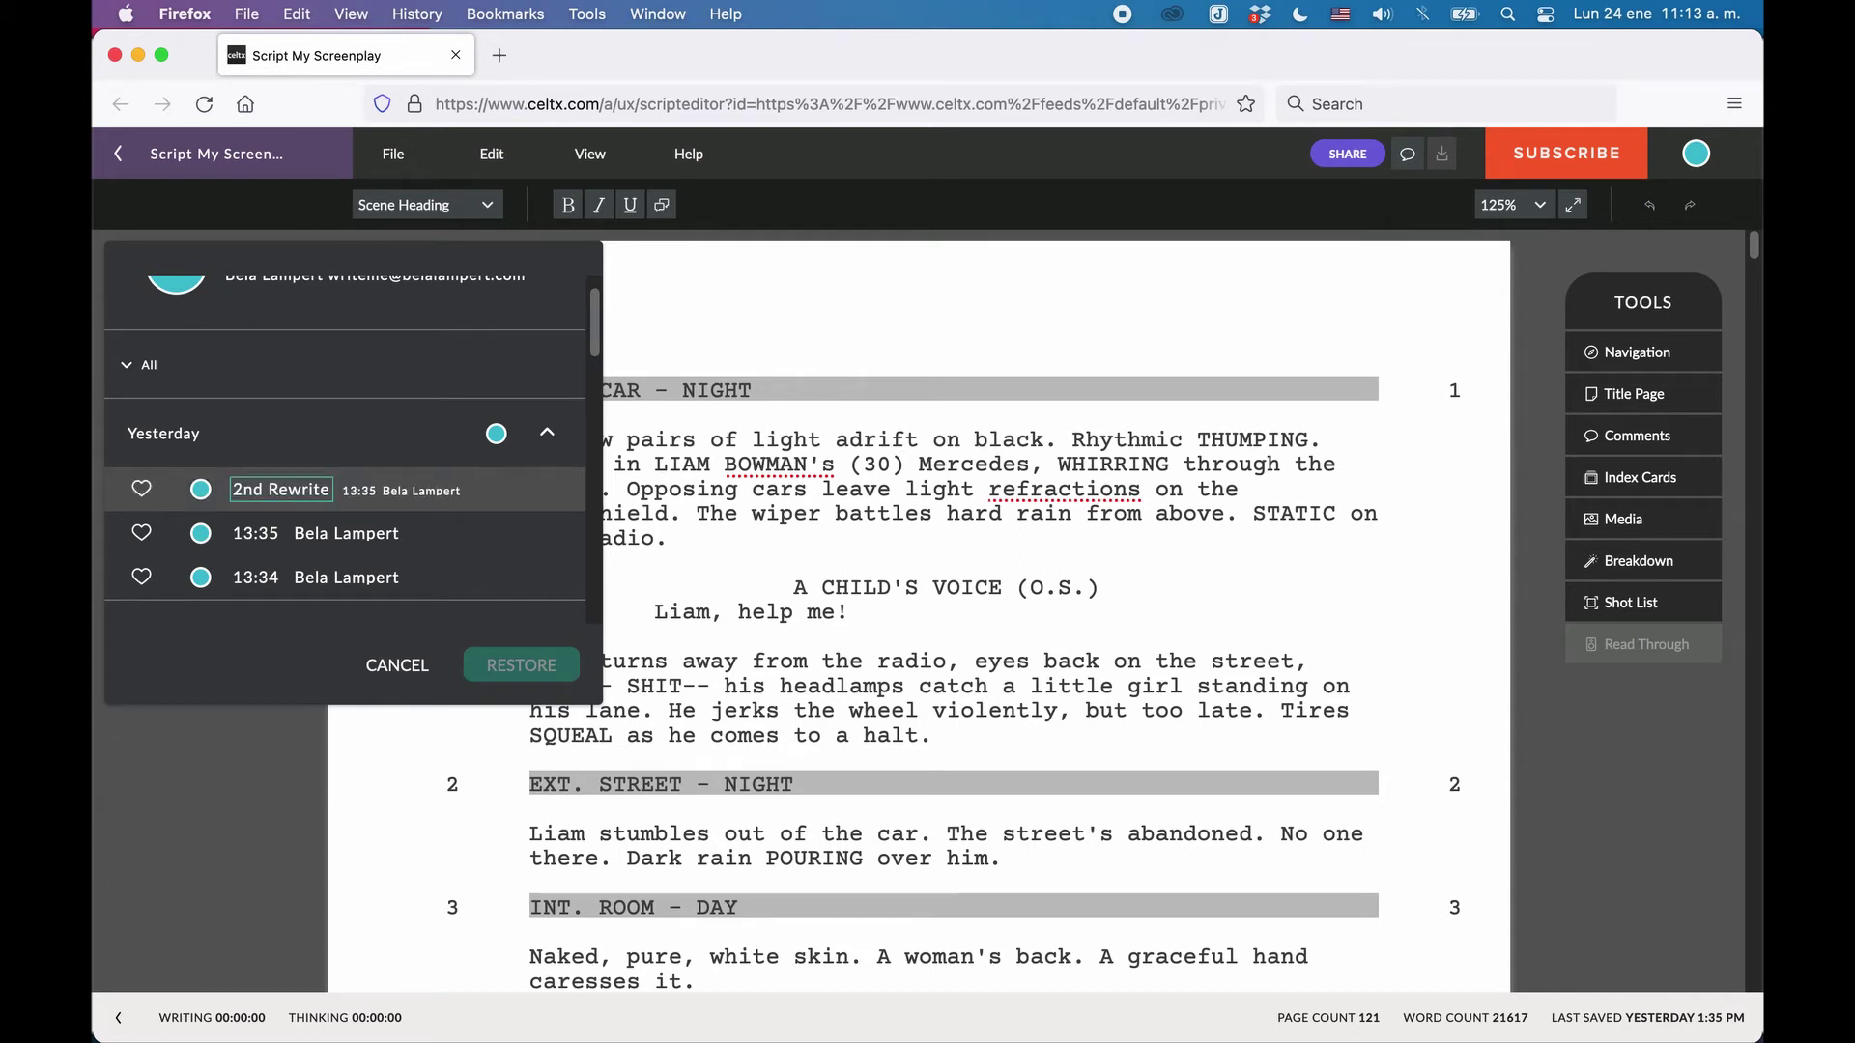
left_click(273, 498)
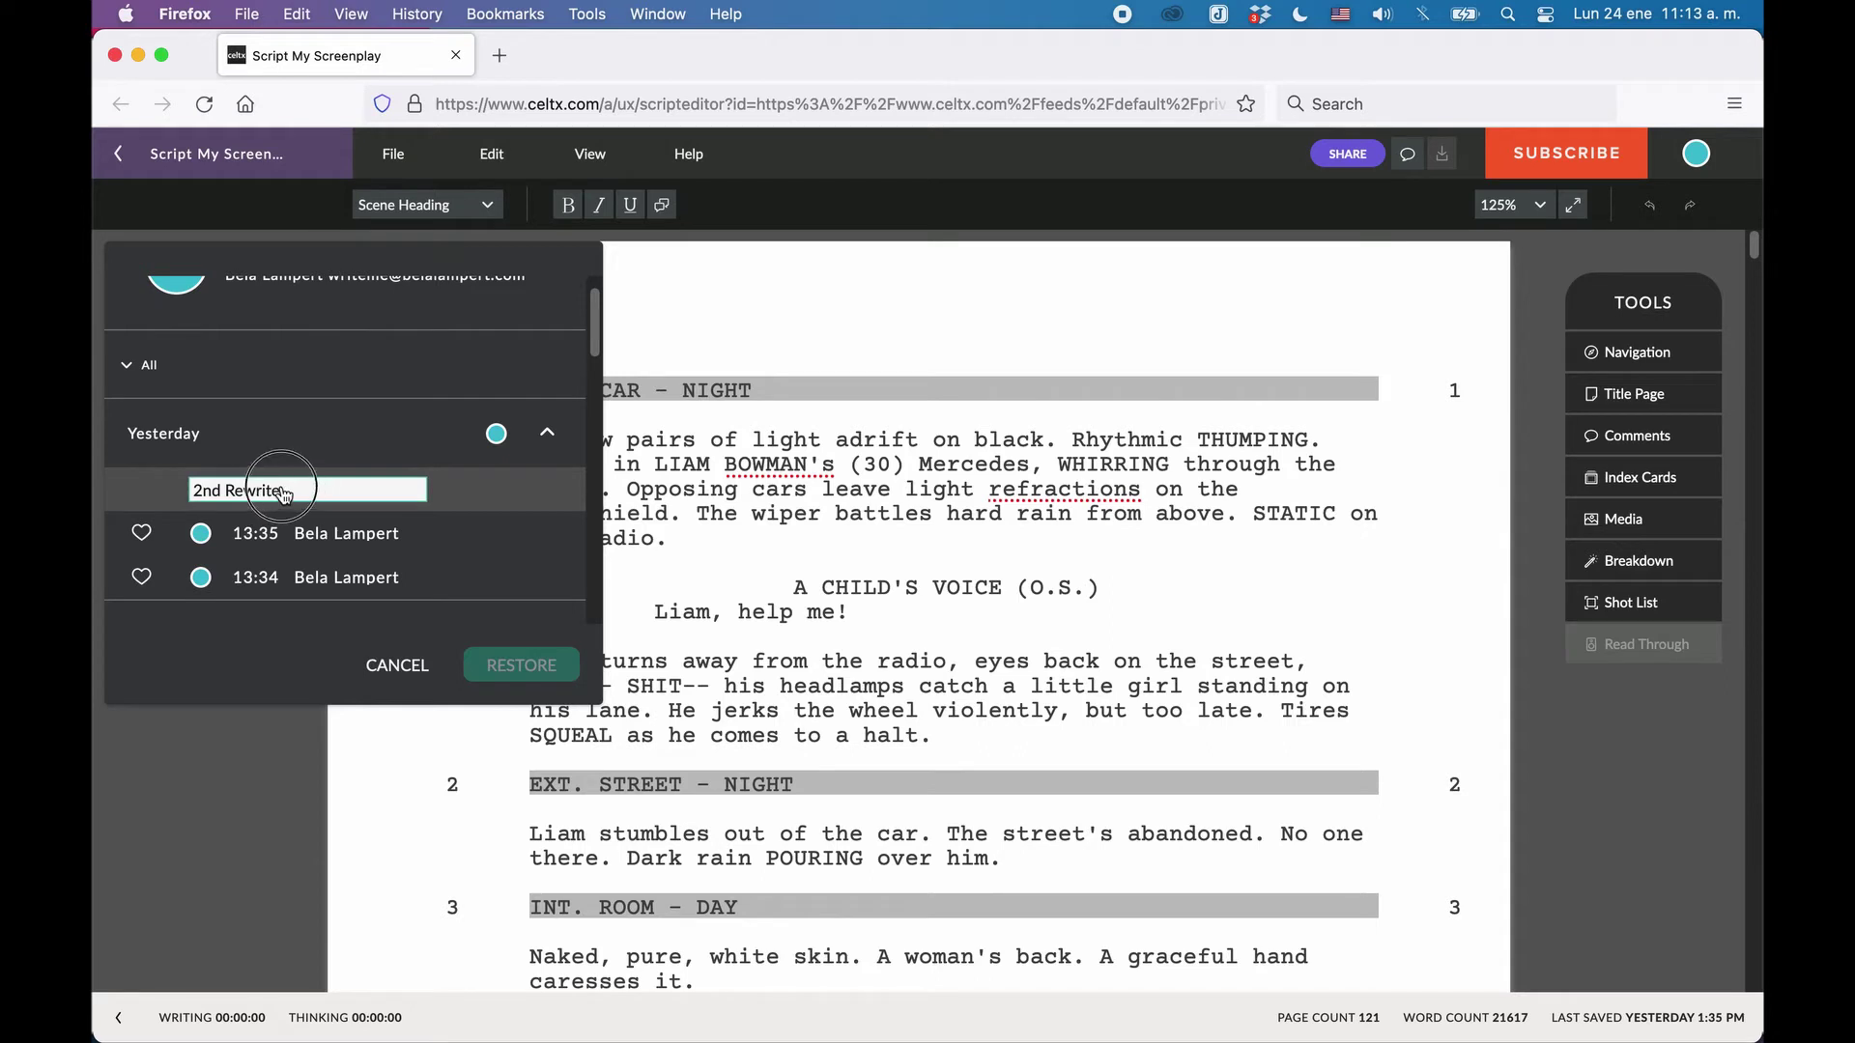
left_click_drag(281, 494, 178, 503)
left_click(299, 504)
key("Return")
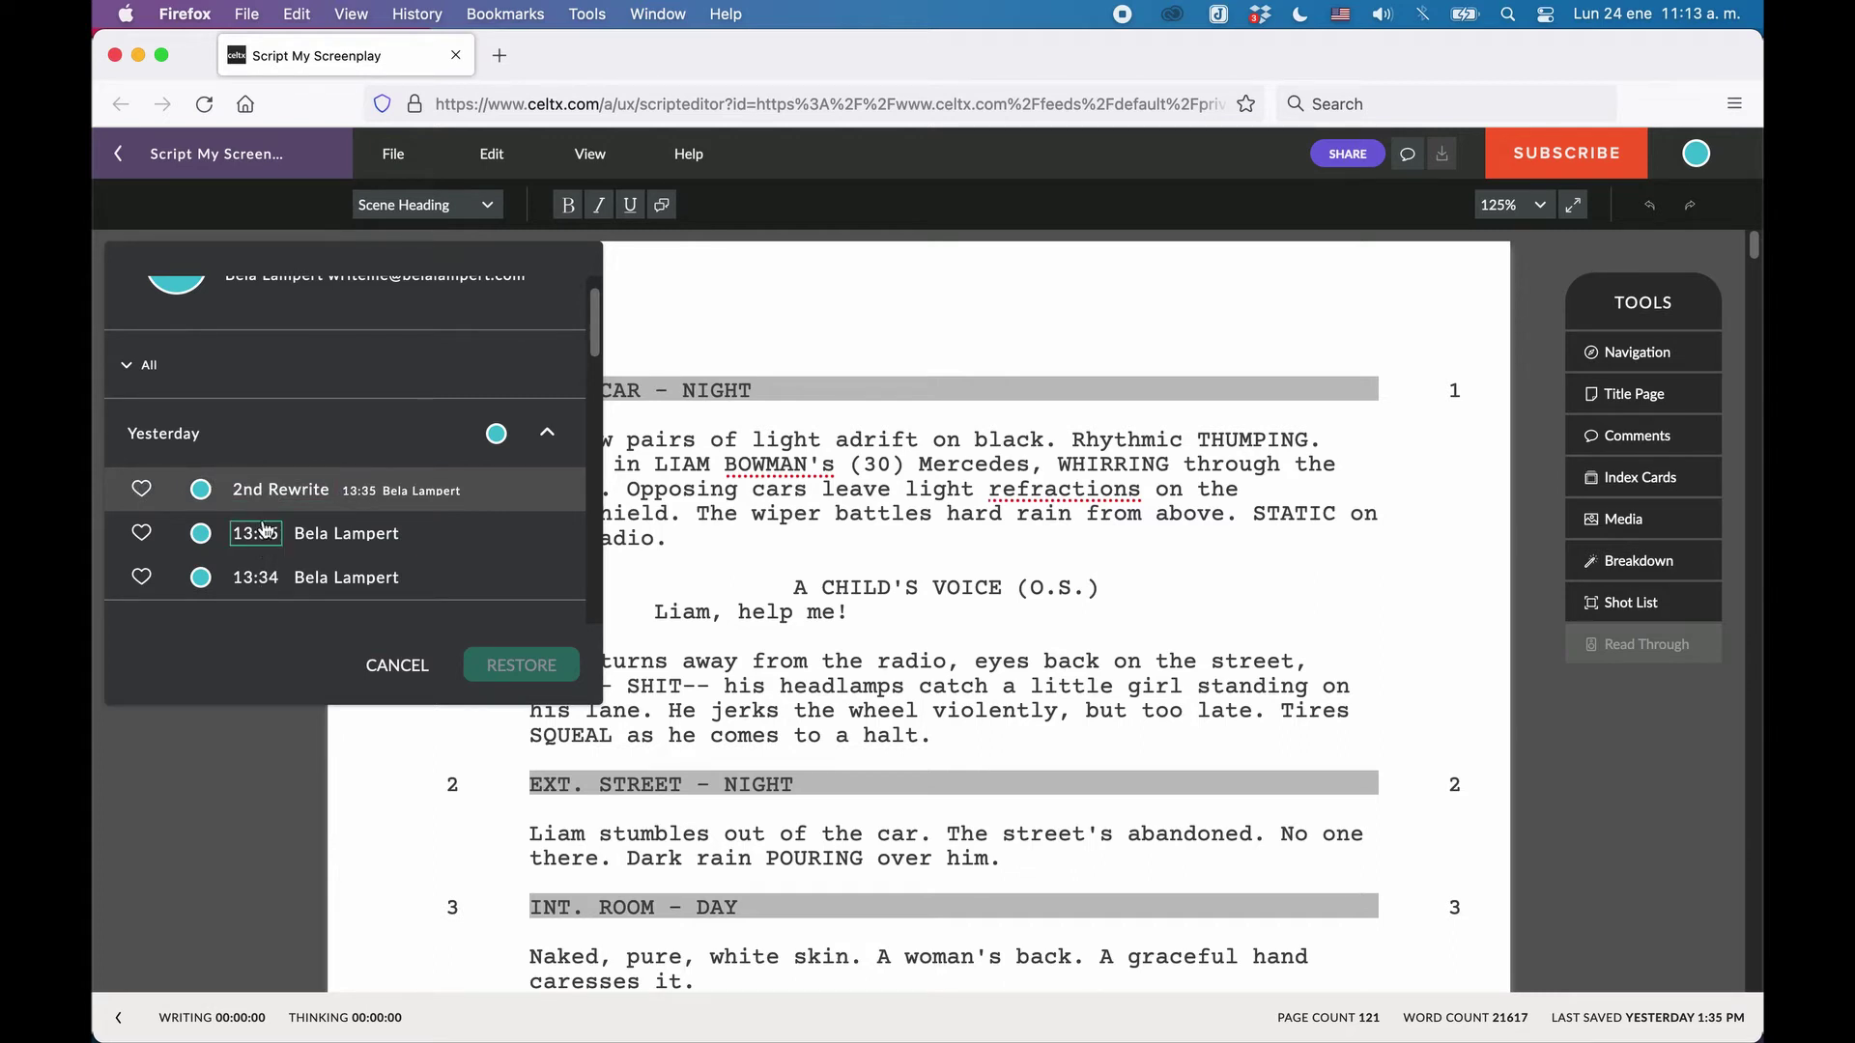
Filter the history to Custom Names only, then switch the filter back to All versions.
left_click(140, 367)
left_click(176, 501)
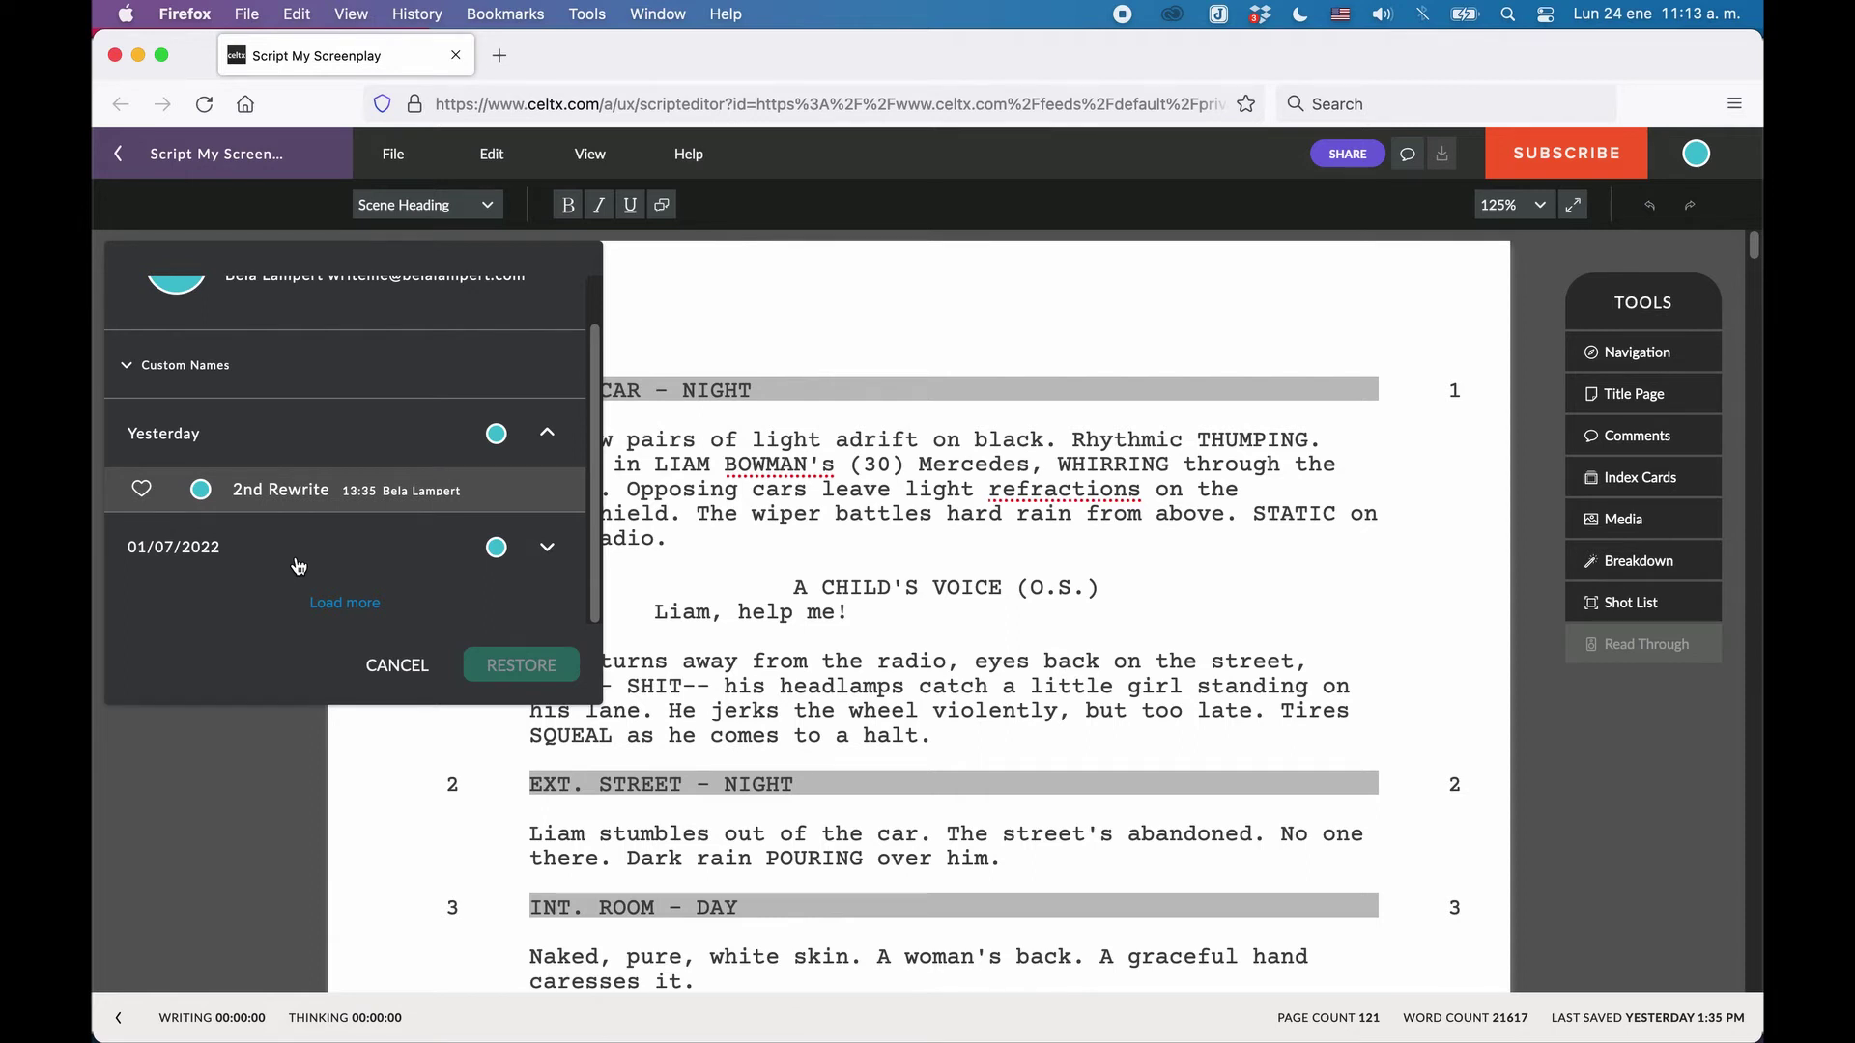
left_click(136, 367)
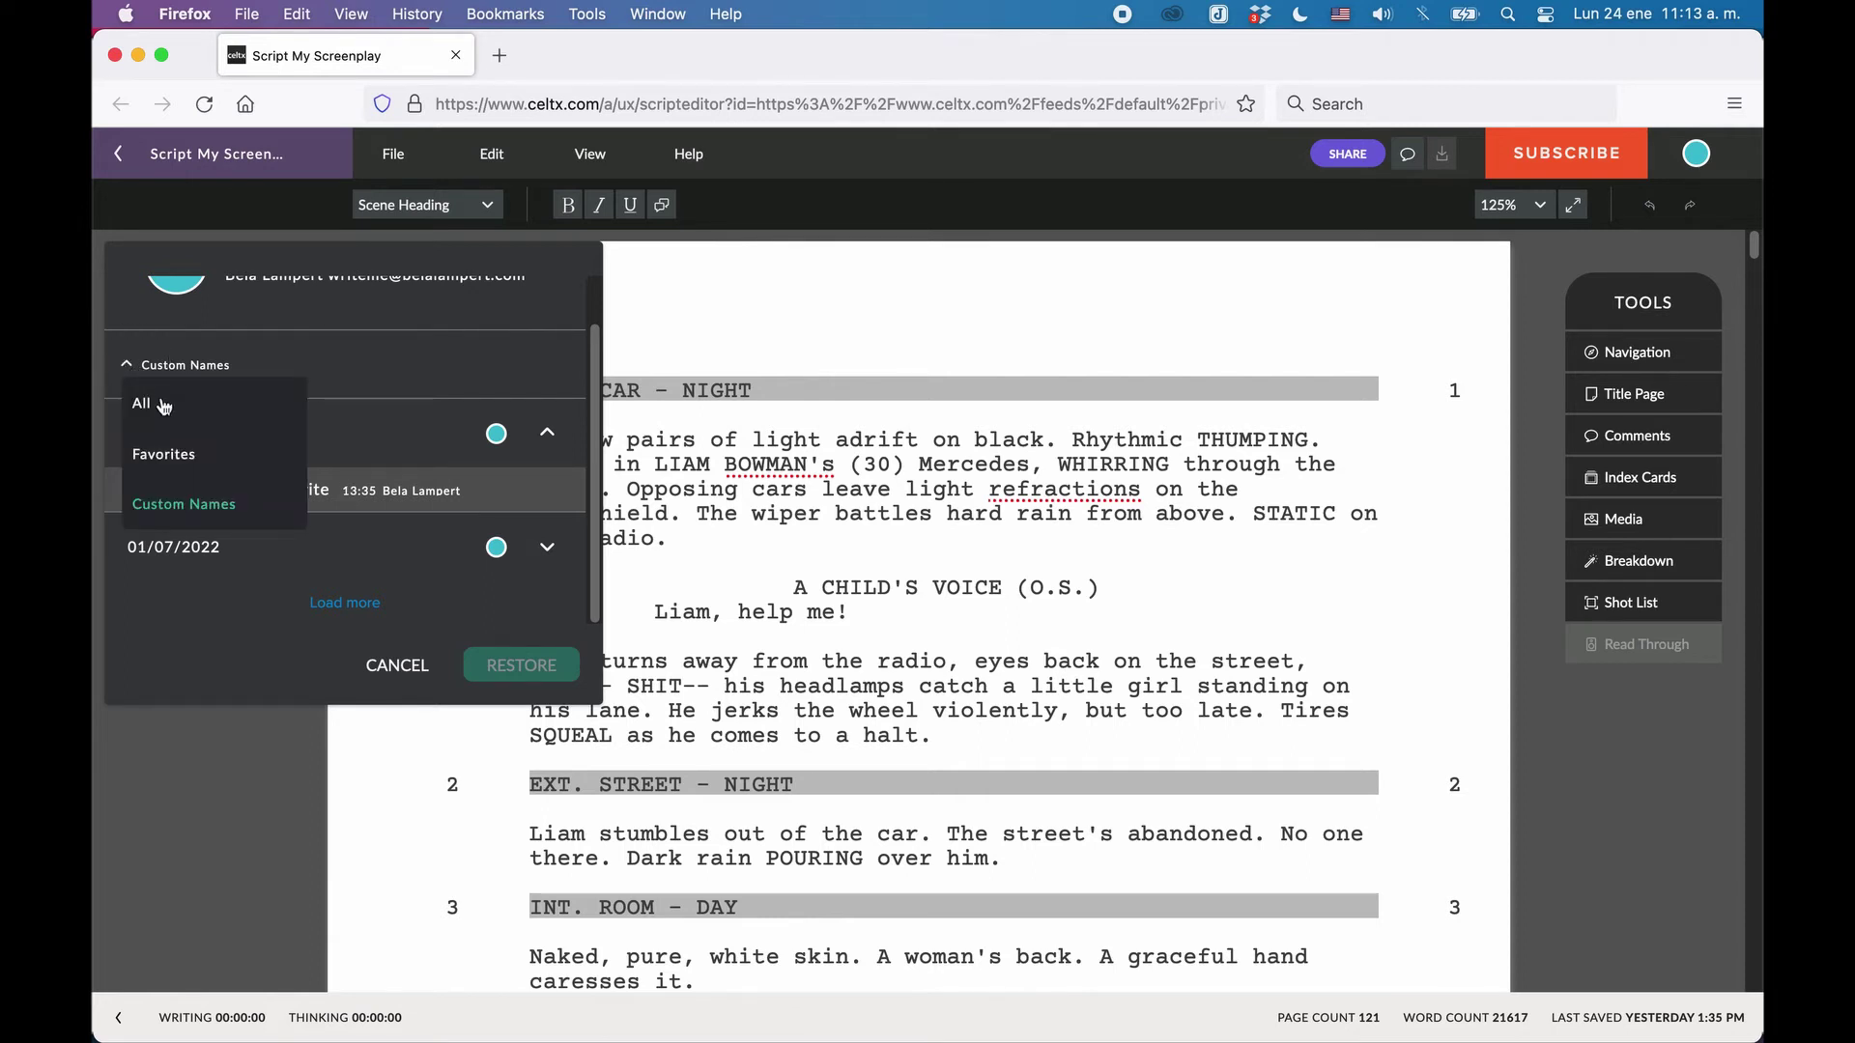
left_click(161, 404)
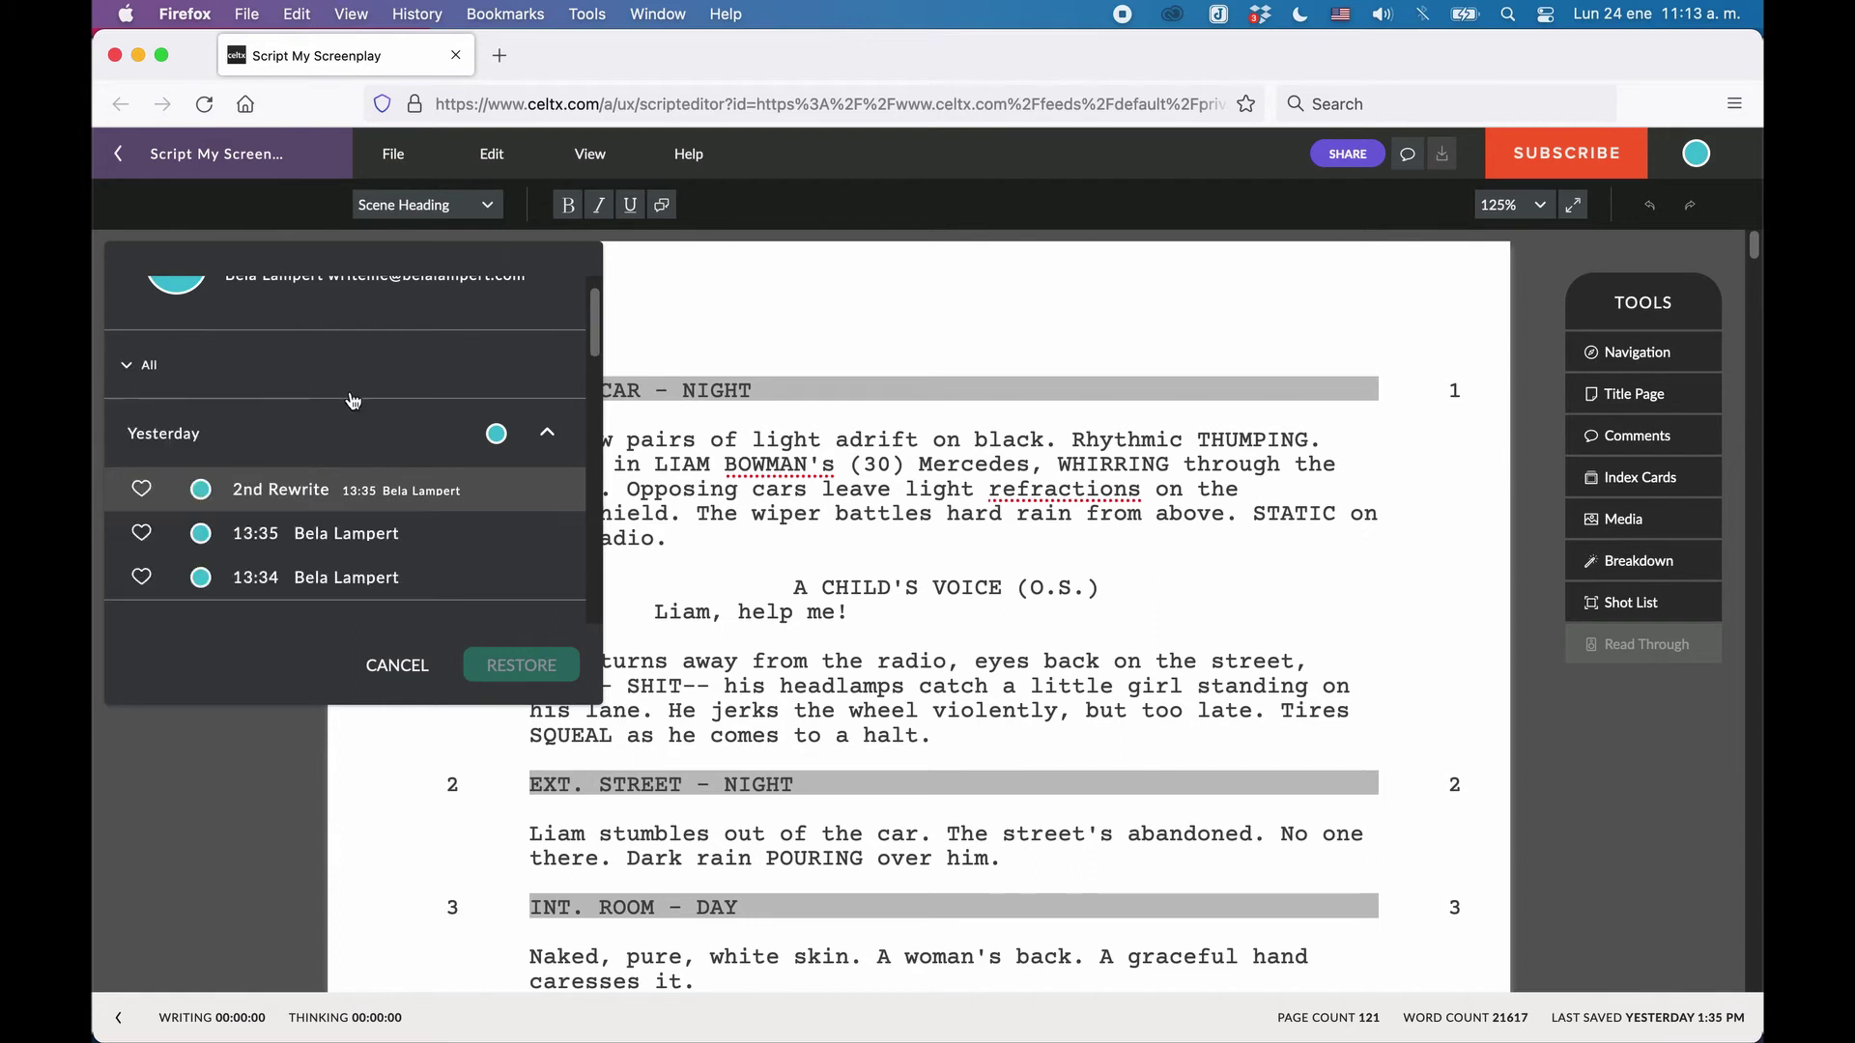
scroll(464, 420, "up", 2)
left_click_drag(594, 309, 600, 592)
Preview the 12/17/2021 11:01 version, copy its entire script text, and return to the 2nd Rewrite preview.
left_click(546, 548)
left_click(378, 603)
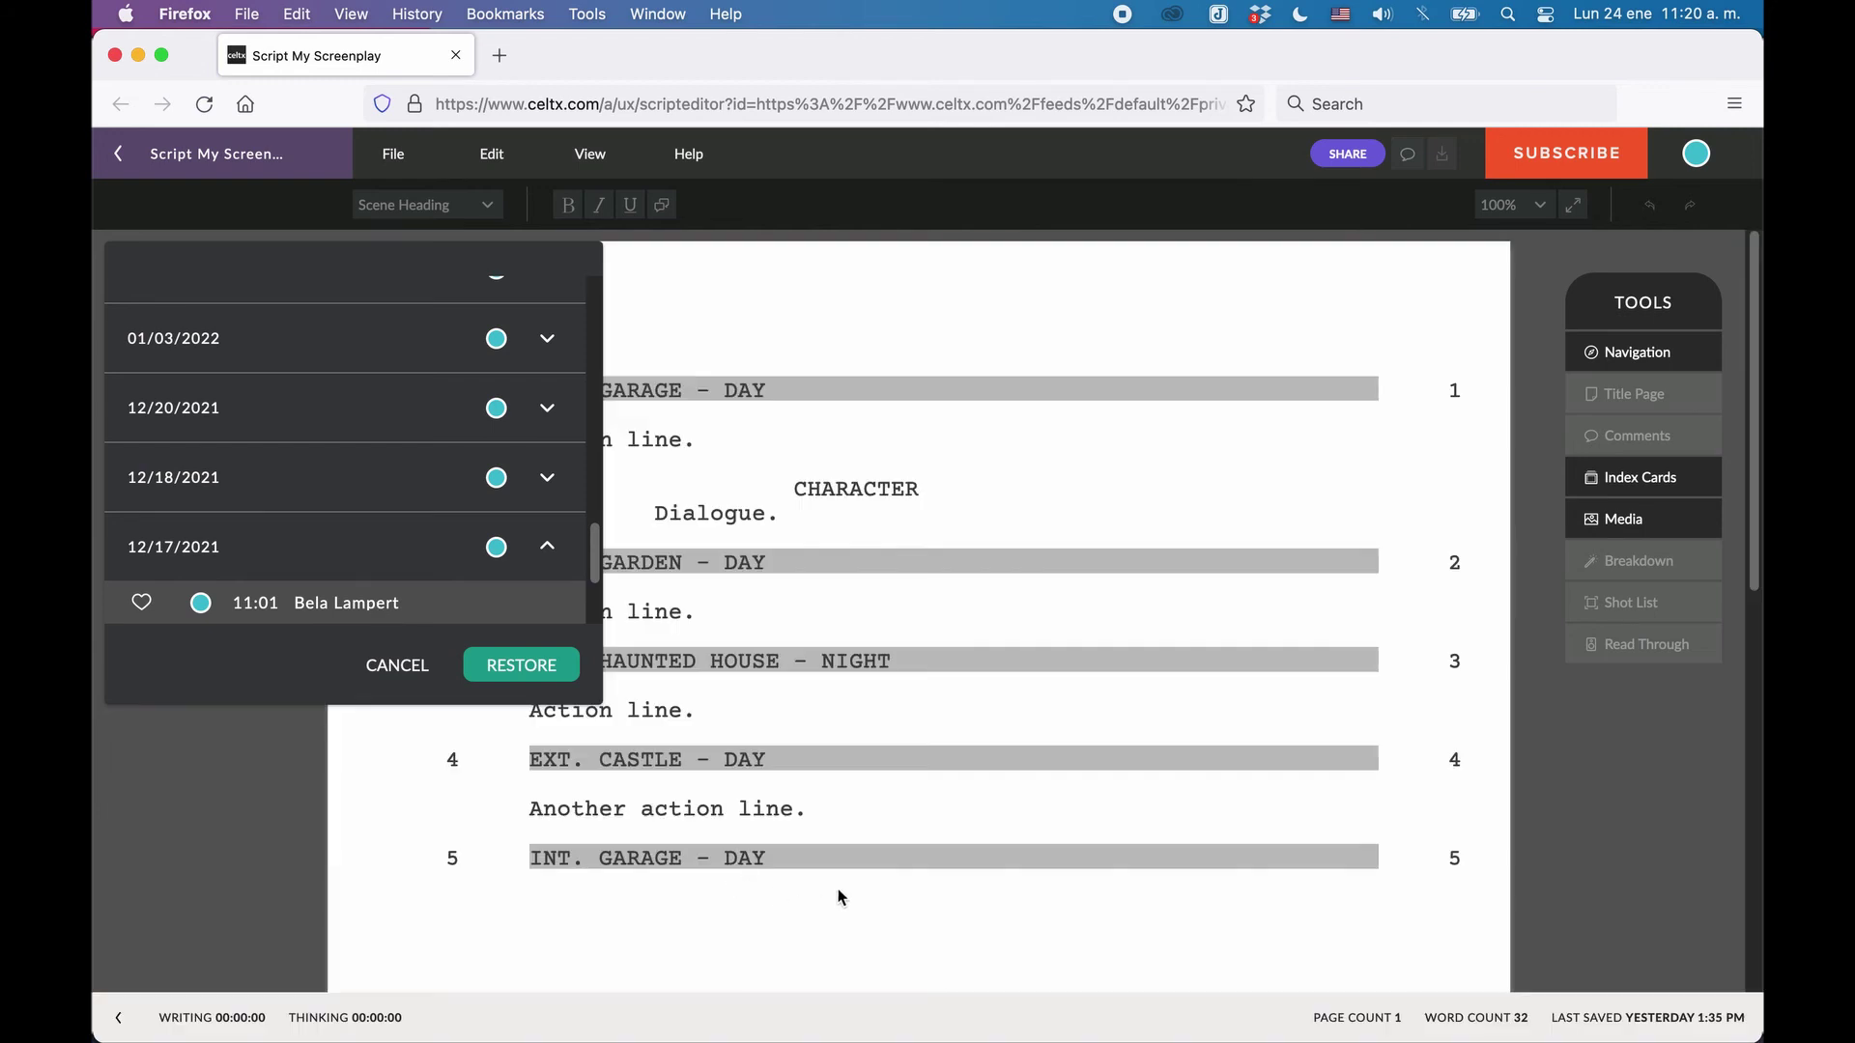
left_click_drag(836, 894, 649, 341)
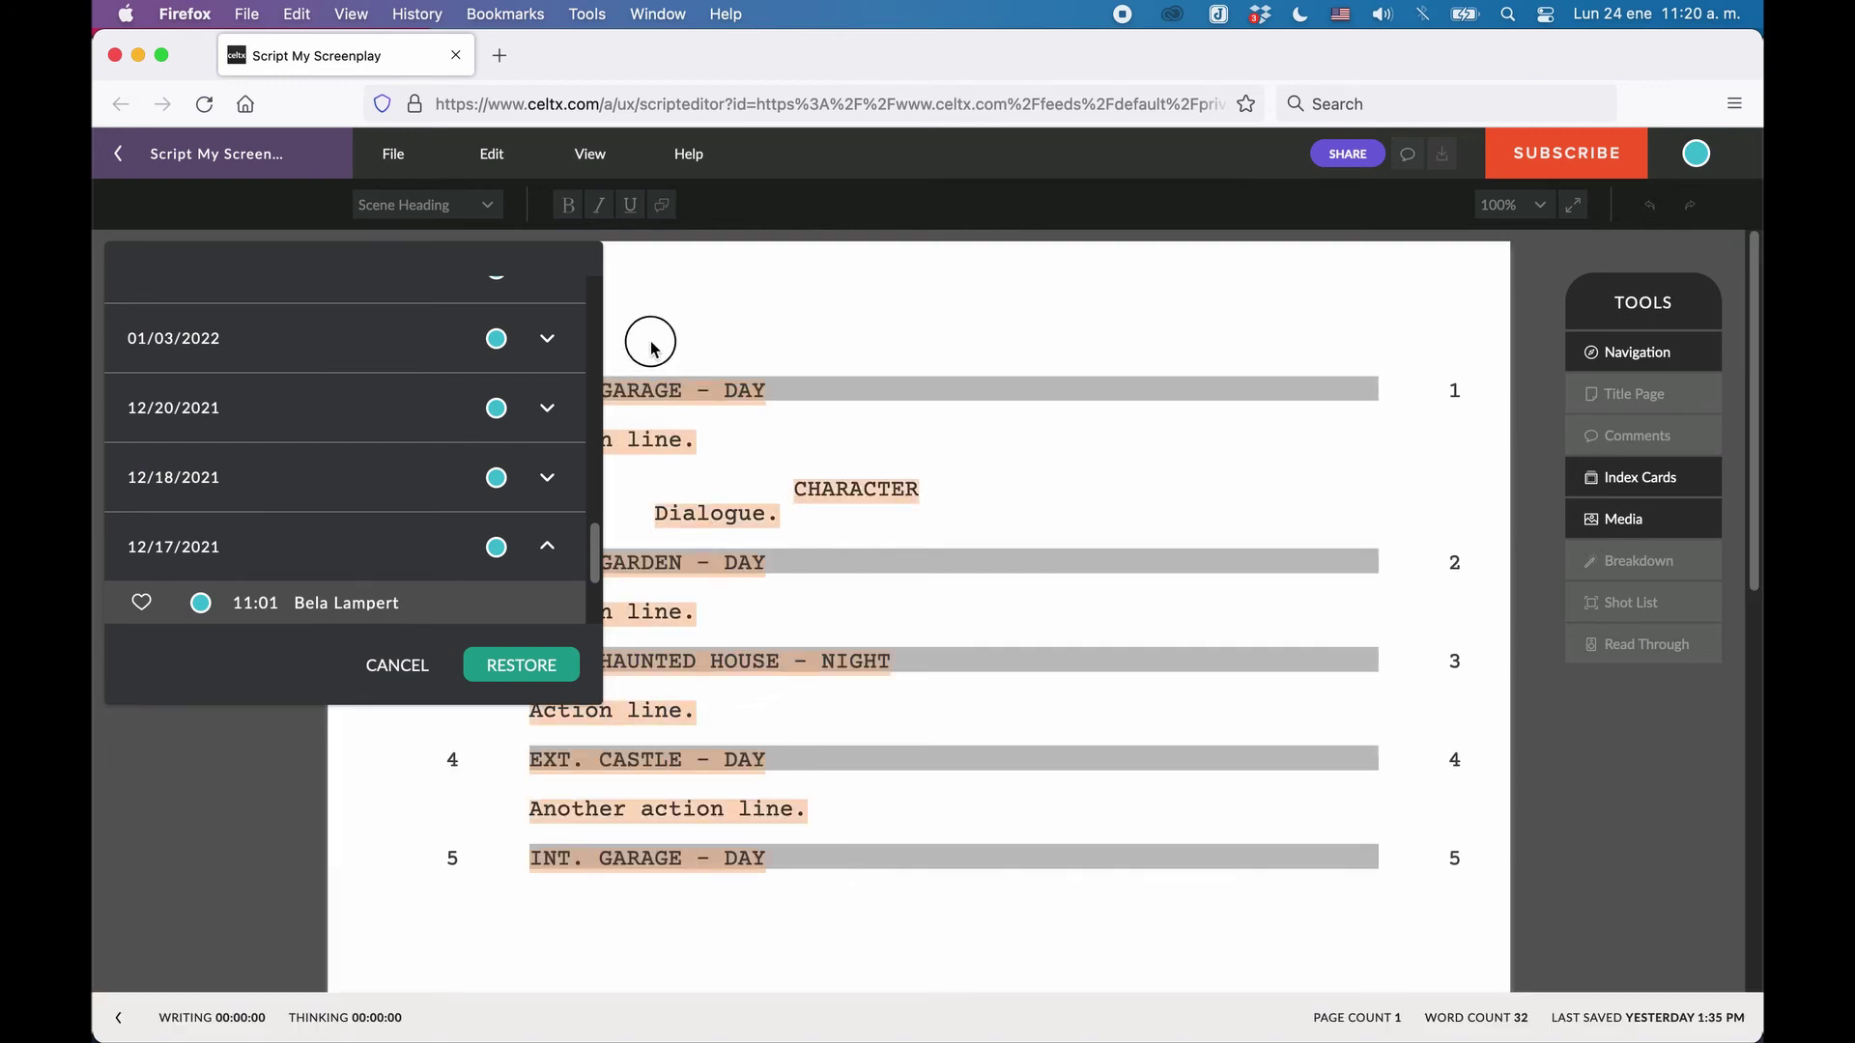
right_click(687, 381)
left_click(746, 401)
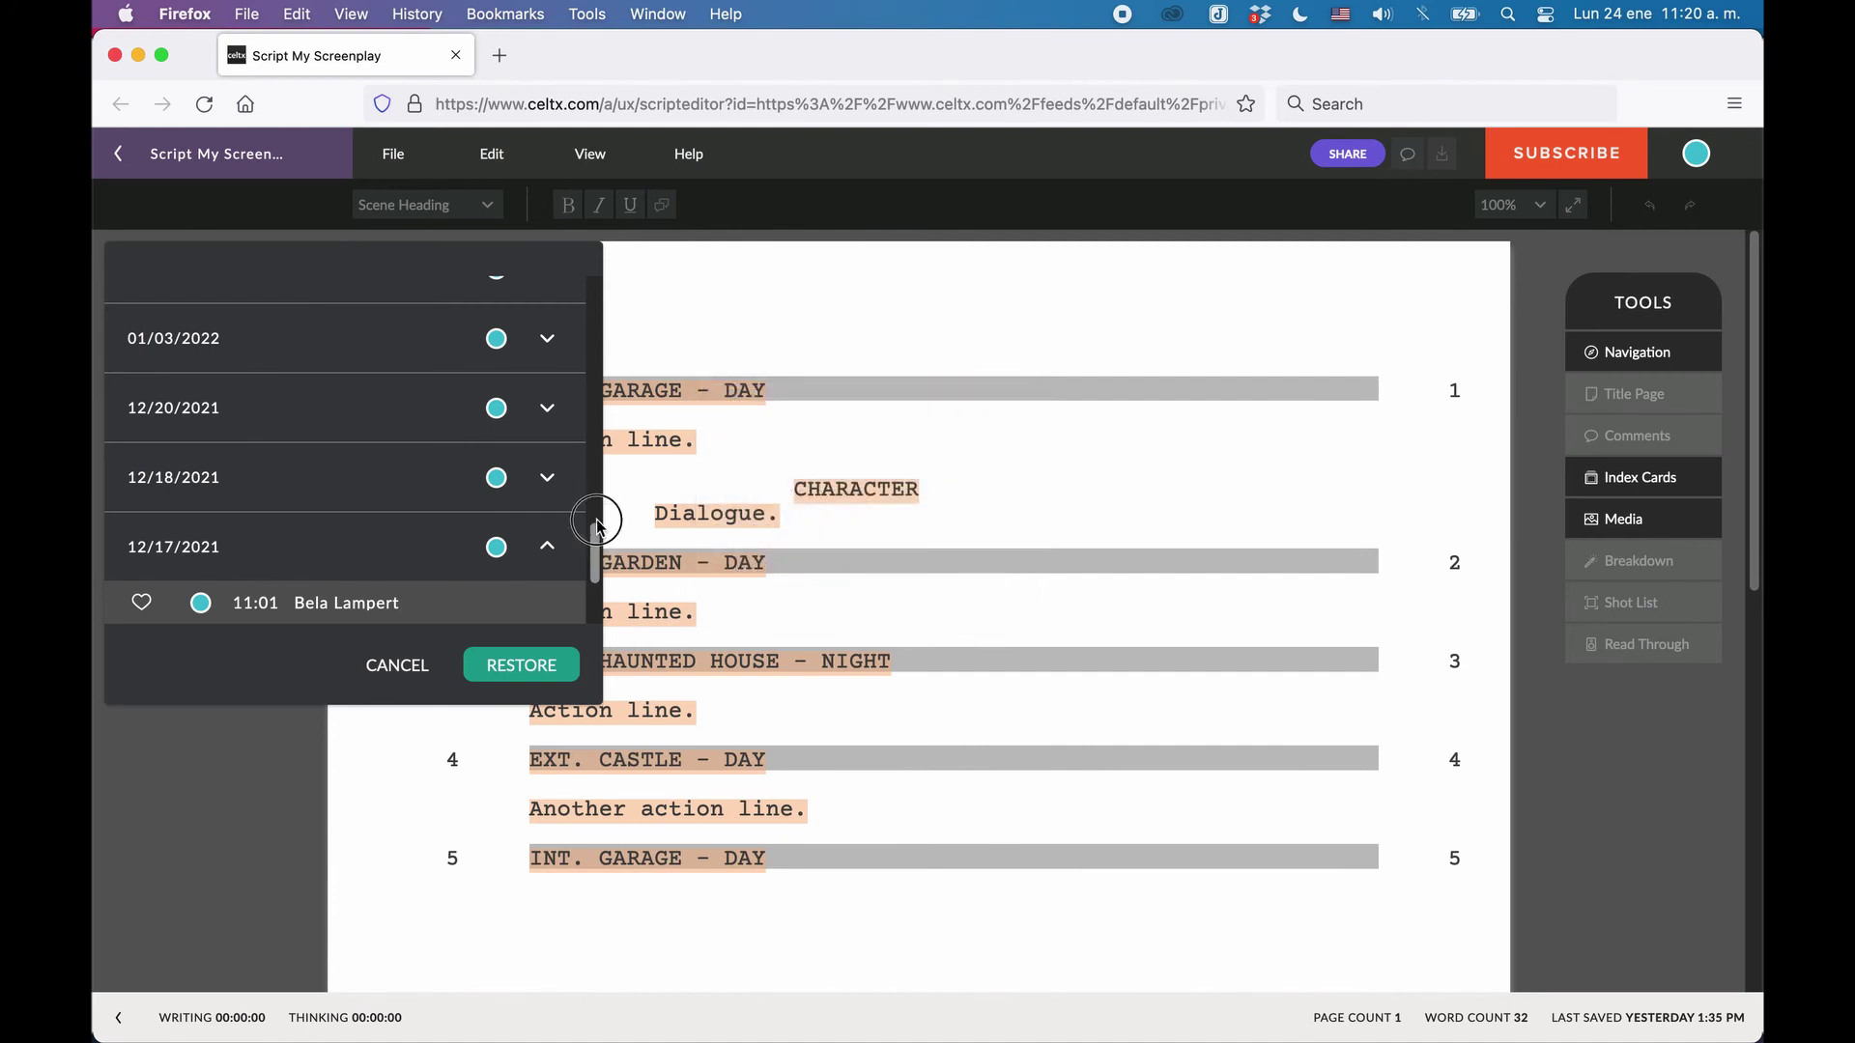
left_click_drag(597, 557, 610, 288)
left_click(414, 540)
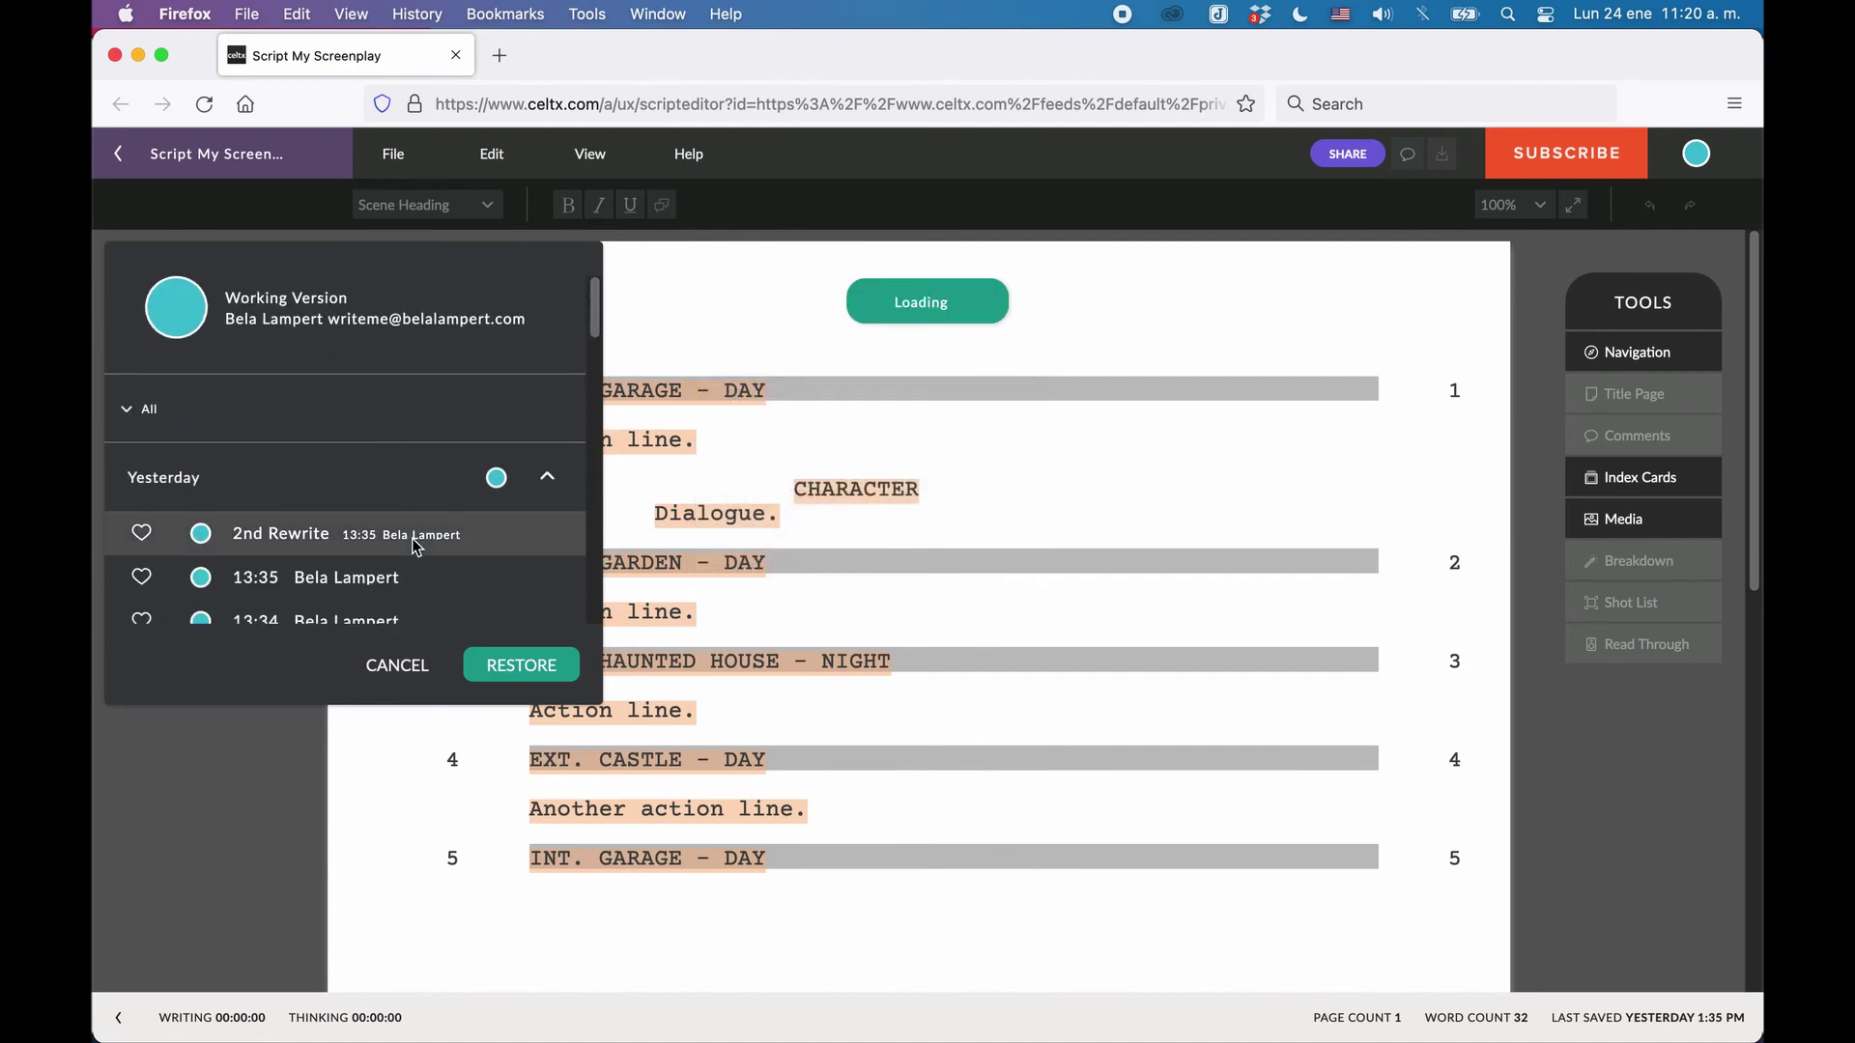
Close the history, then replace the whole working script with the pasted 12/17/2021 text.
left_click(387, 667)
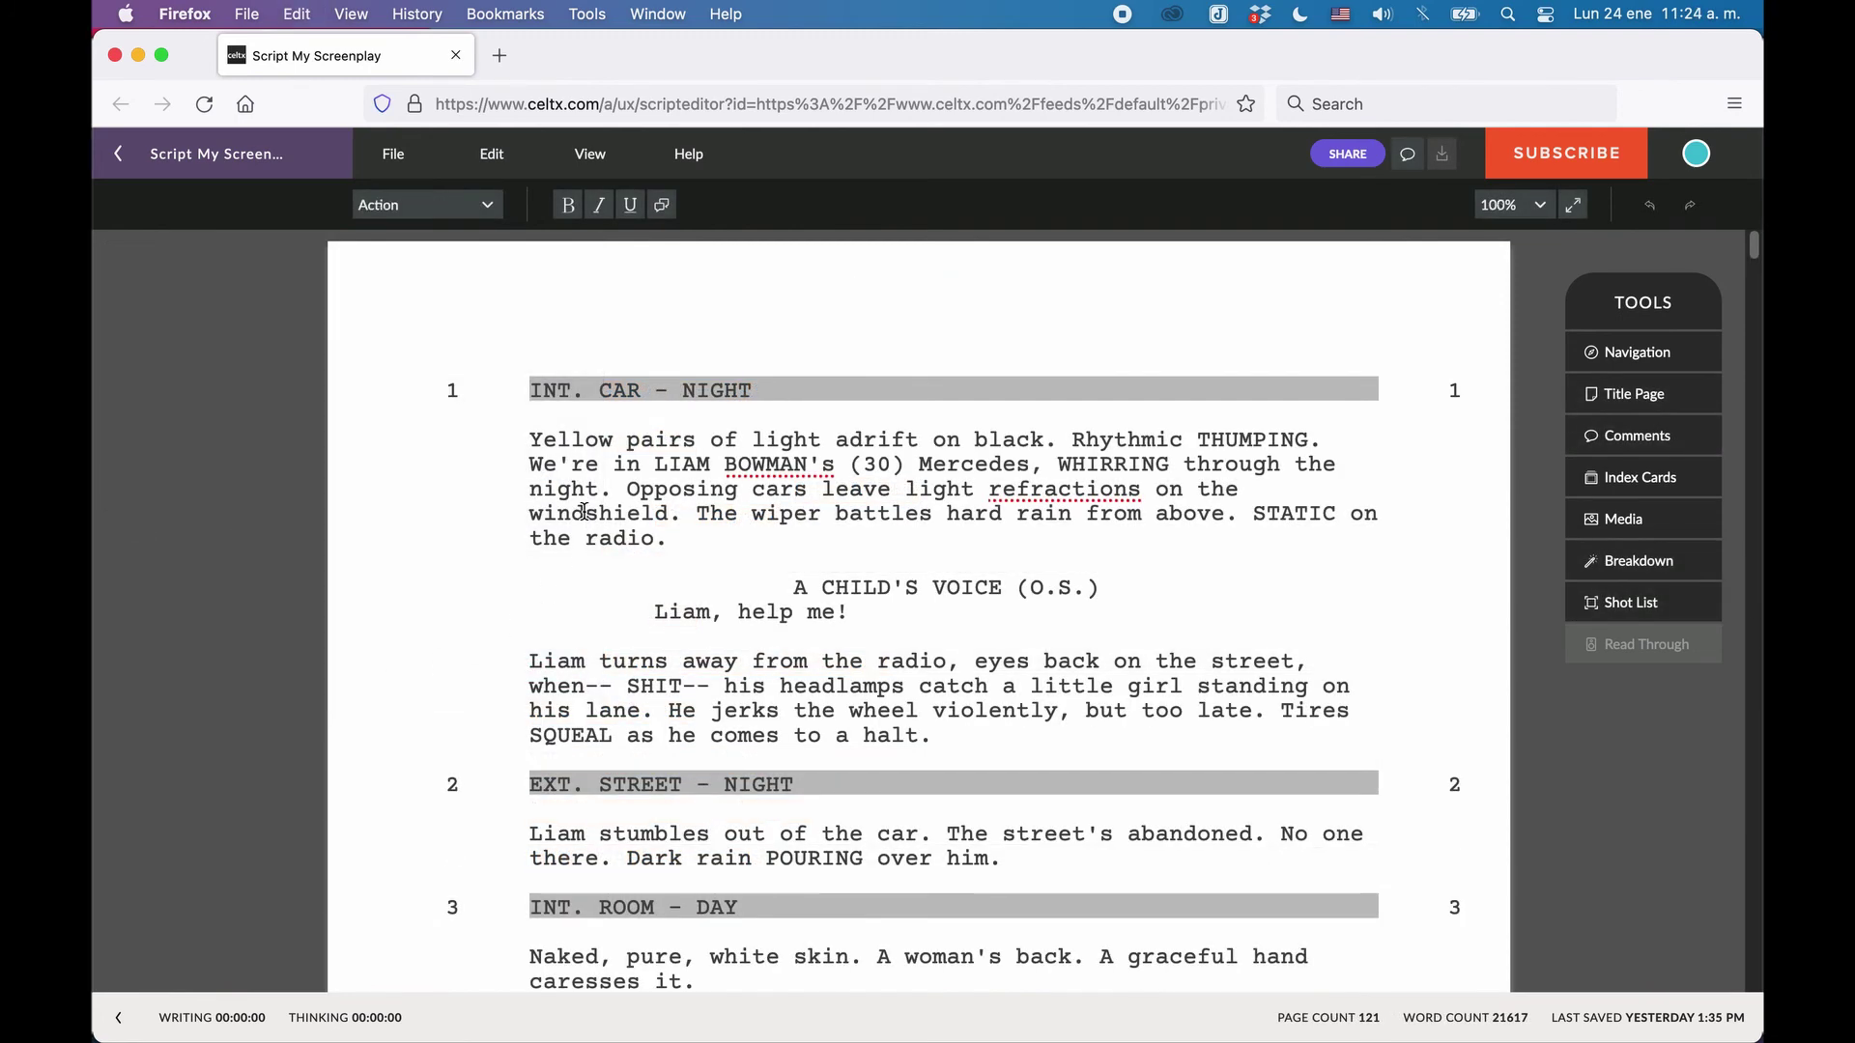
key("super+a")
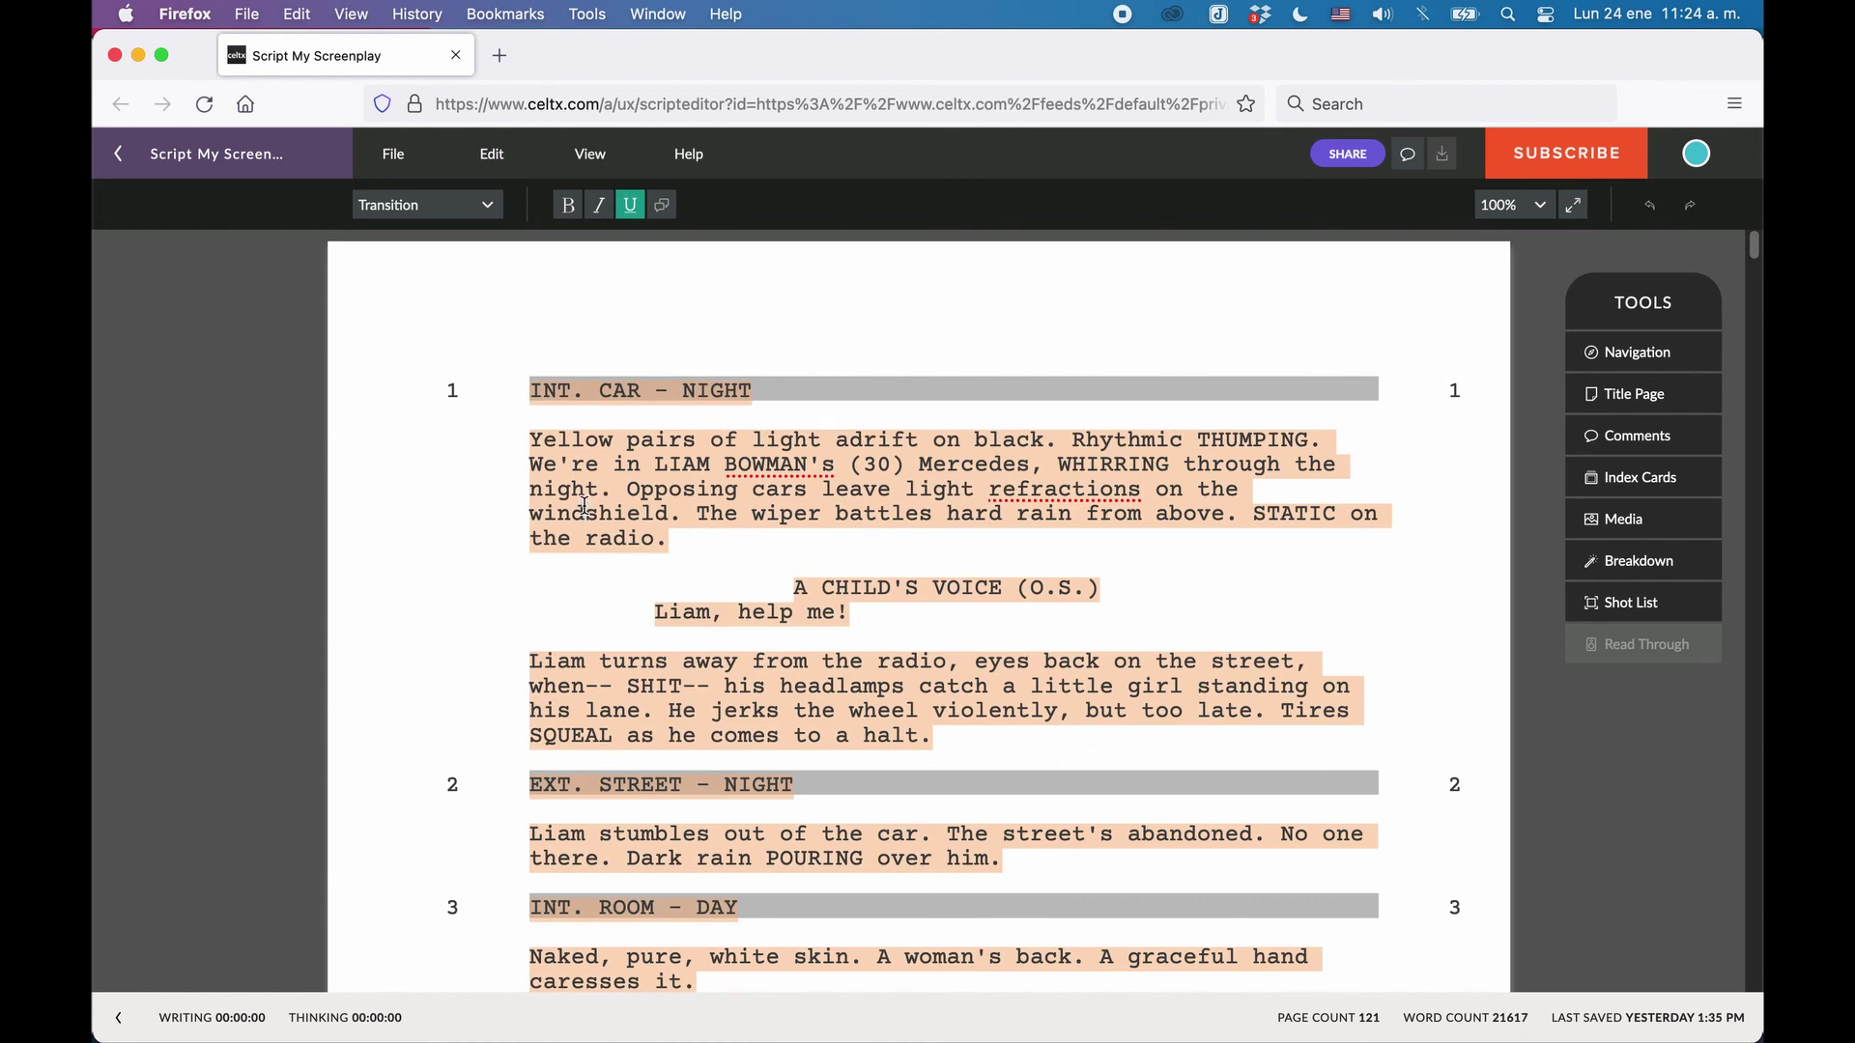
key("BackSpace")
key("super+v")
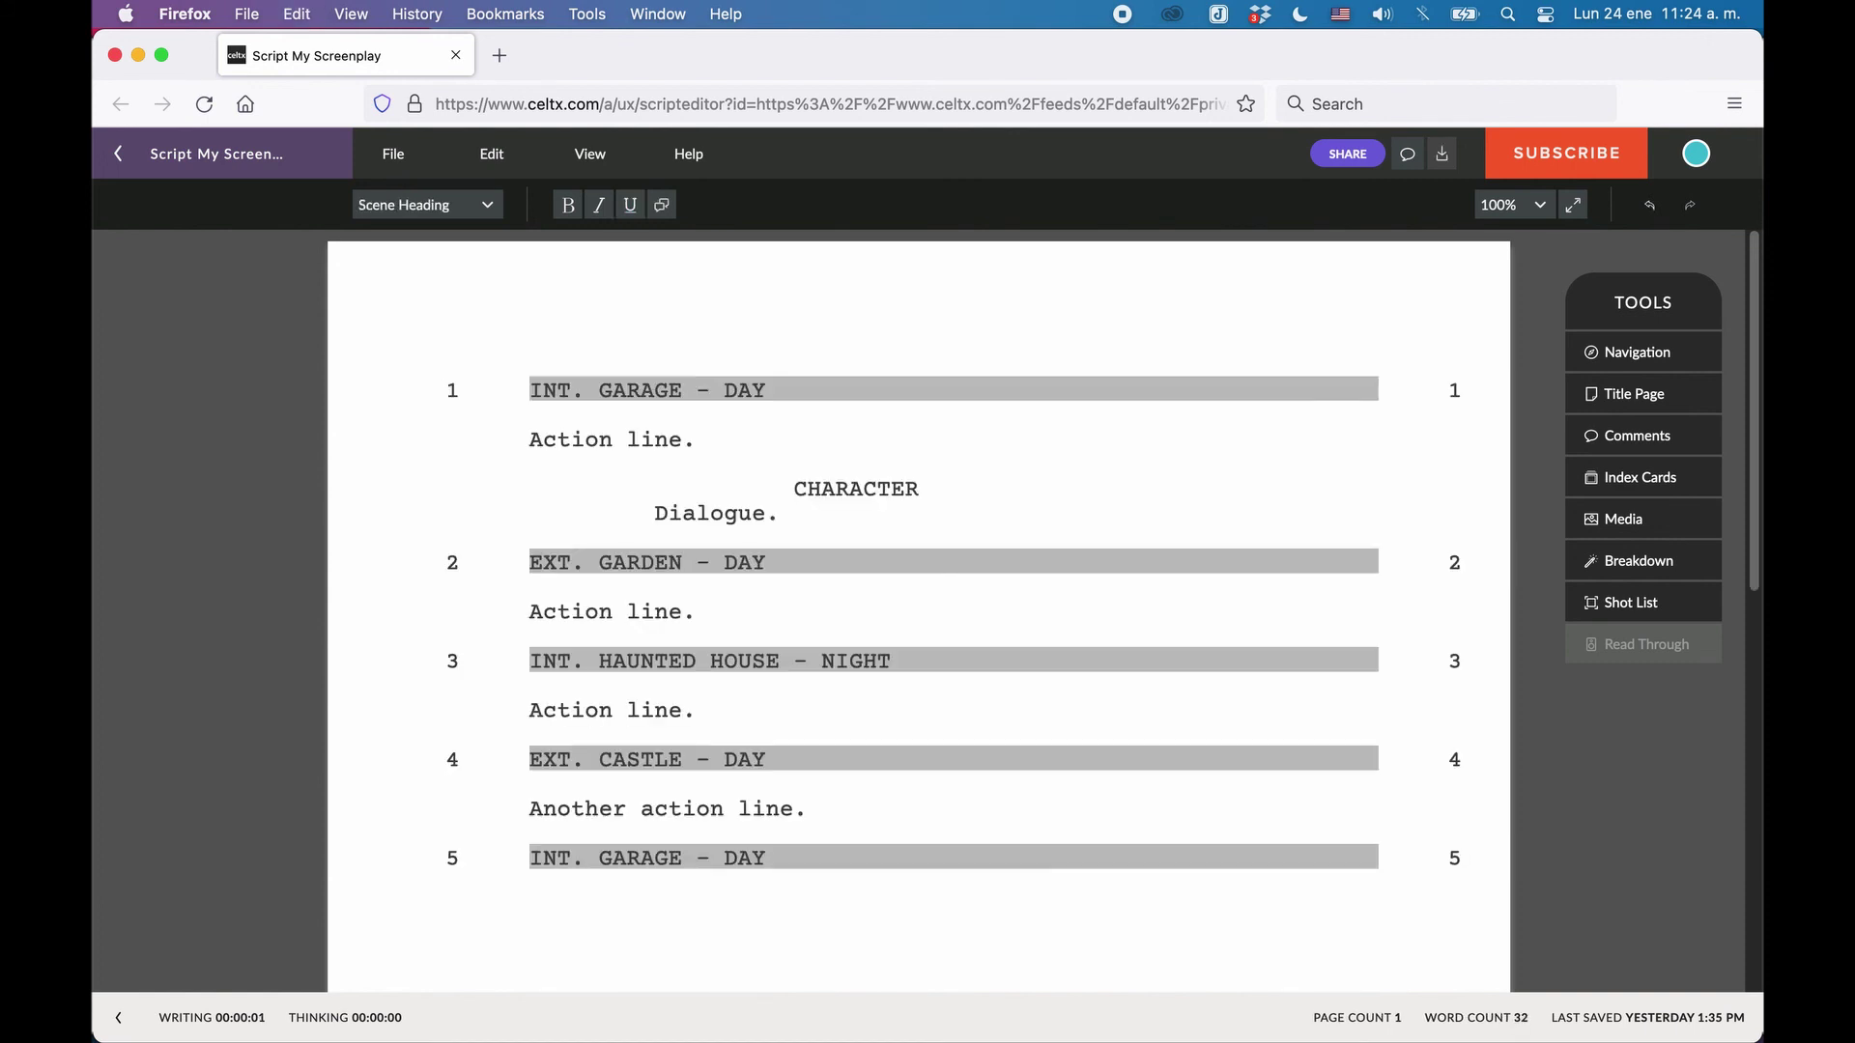